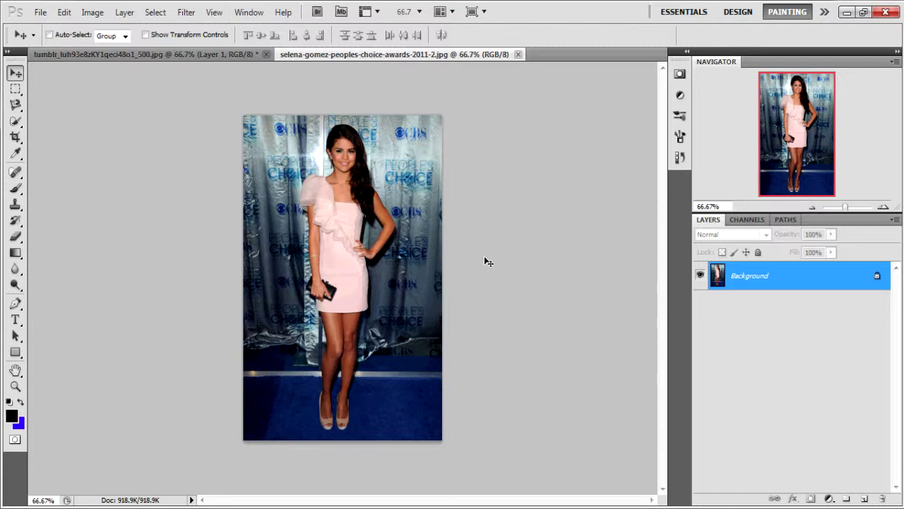
# - Duplicate the Background layer to create Layer 1
pyautogui.click(41, 11)
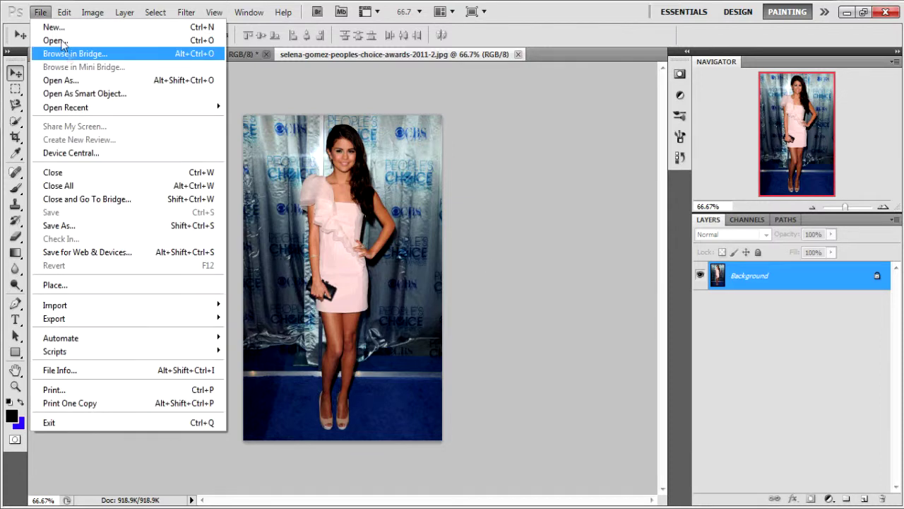
pyautogui.click(464, 207)
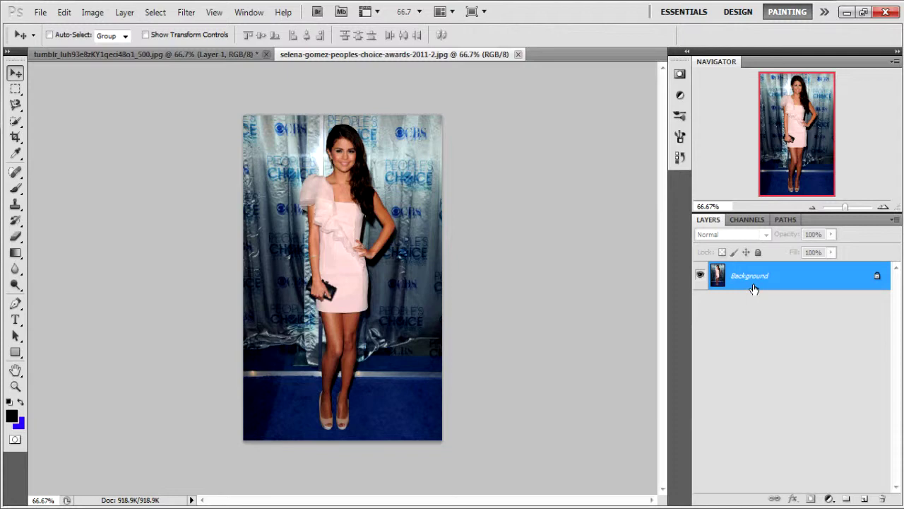
pyautogui.moveTo(753, 288); pyautogui.dragTo(755, 288)
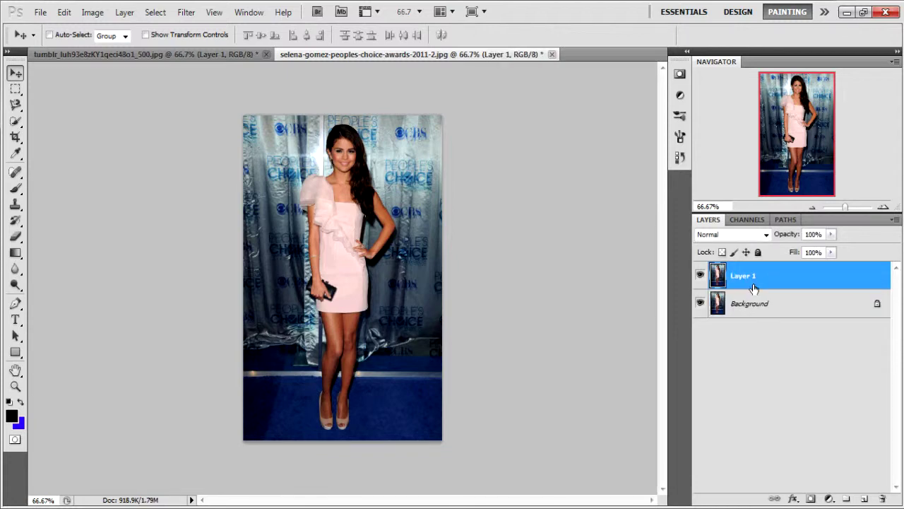
pyautogui.rightClick(746, 306)
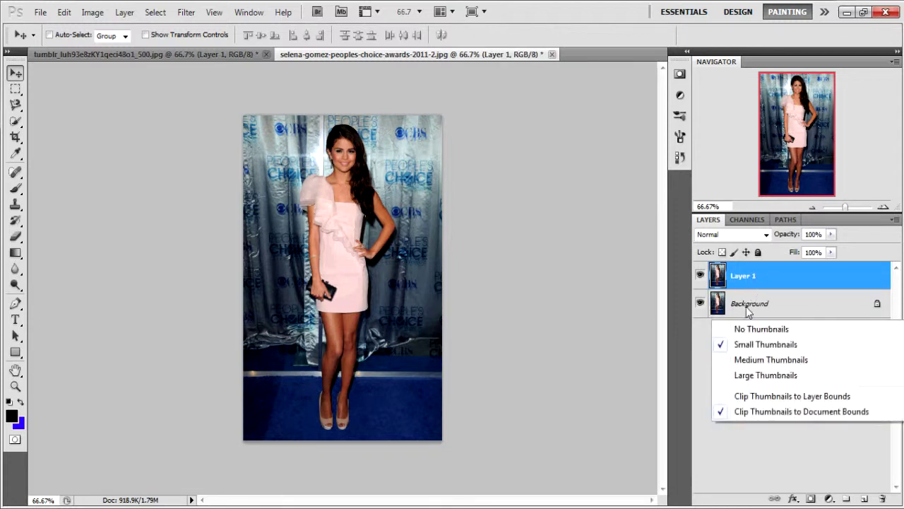
pyautogui.rightClick(748, 308)
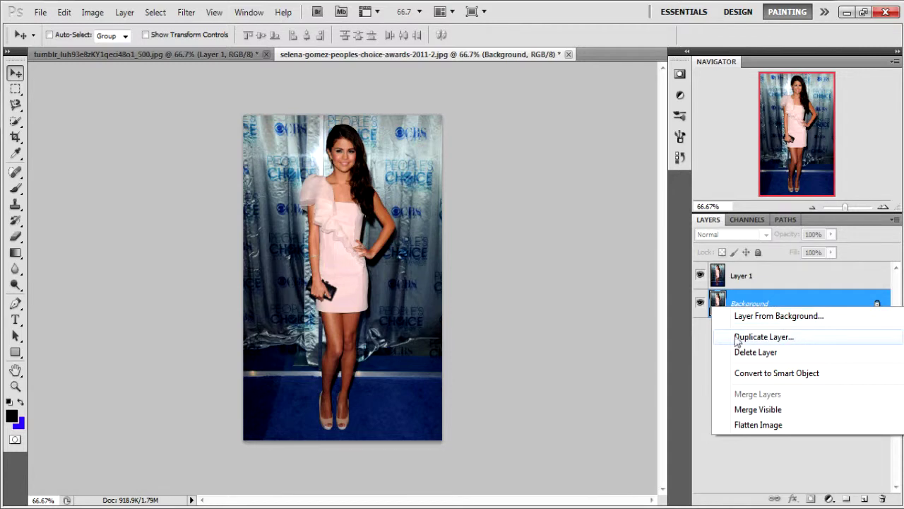
pyautogui.click(700, 337)
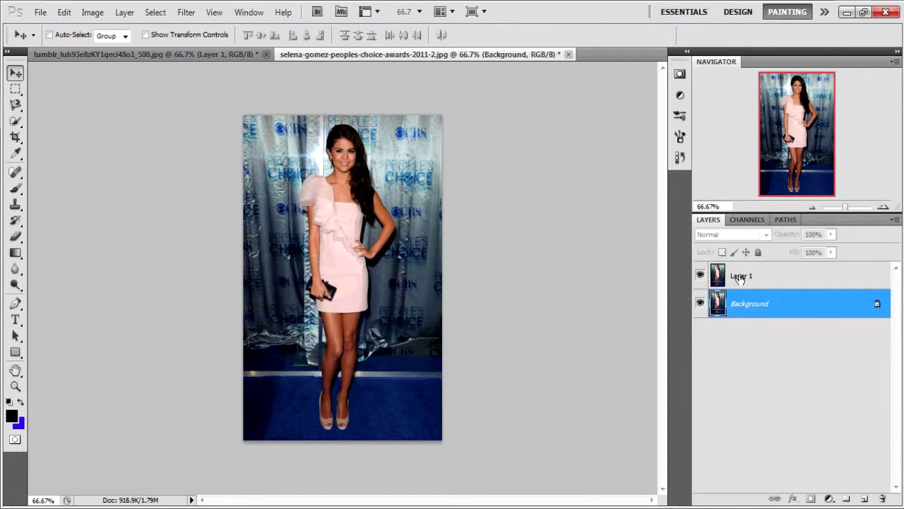
# - Blend Layer 1 in Multiply at 35% opacity, then reselect the Background layer
pyautogui.click(740, 278)
pyautogui.click(732, 234)
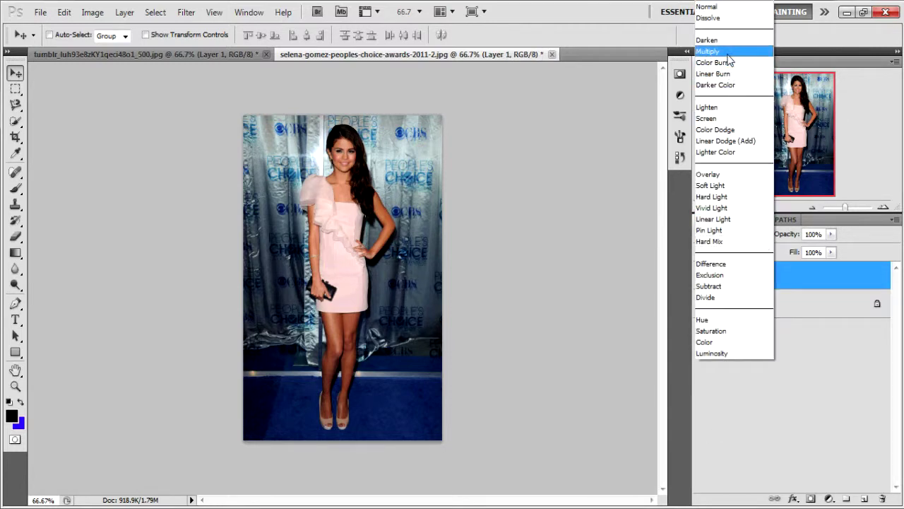
pyautogui.click(728, 53)
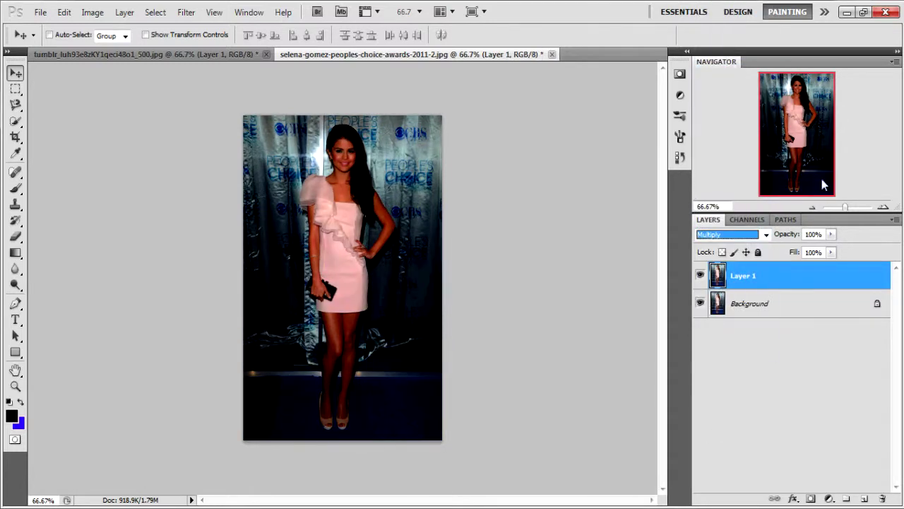
pyautogui.click(831, 234)
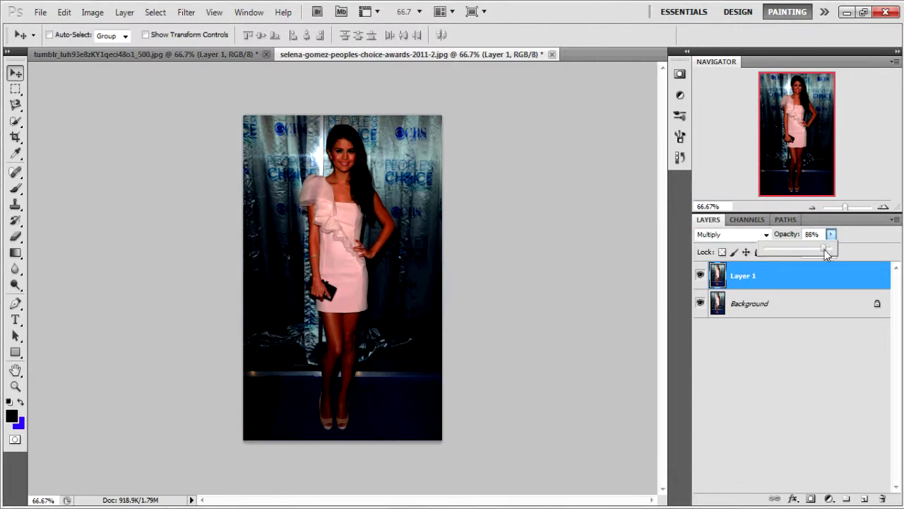
pyautogui.moveTo(825, 249); pyautogui.dragTo(763, 237)
pyautogui.click(736, 324)
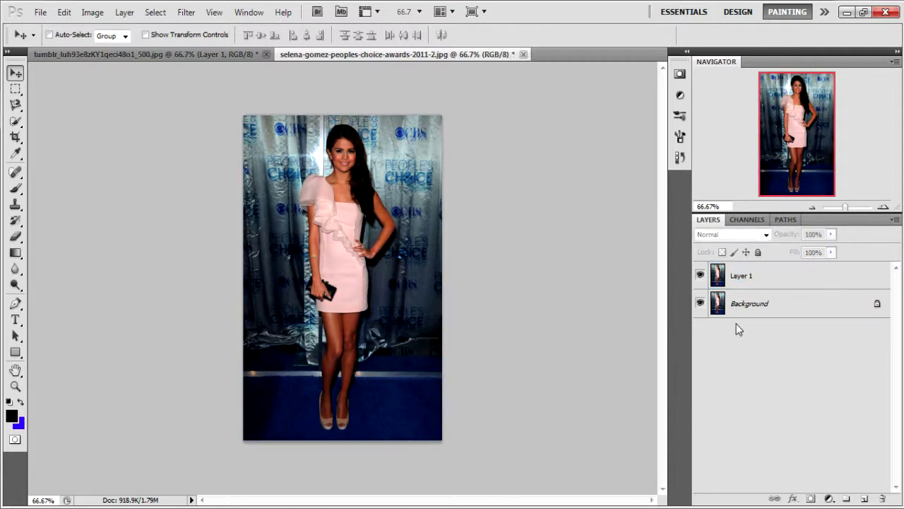
pyautogui.click(743, 308)
# - Duplicate Background with Ctrl+J and set the copy to Soft Light at 48% opacity
pyautogui.hotkey('ctrl', 'j')
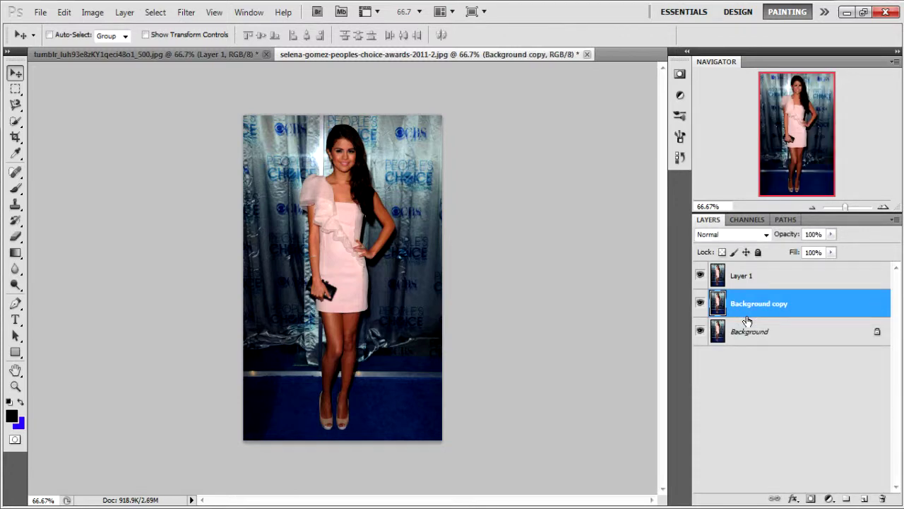
pyautogui.click(762, 235)
pyautogui.click(728, 185)
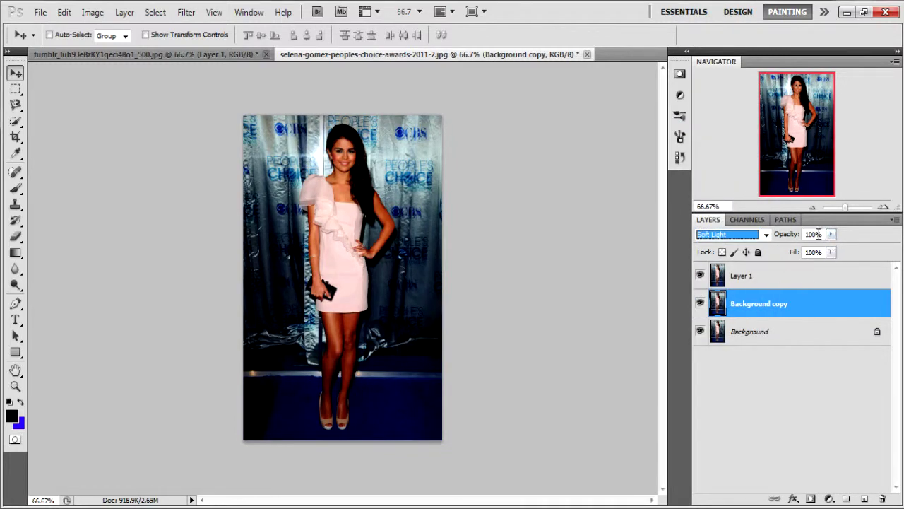
pyautogui.click(816, 234)
pyautogui.write('48')
pyautogui.press('Return')
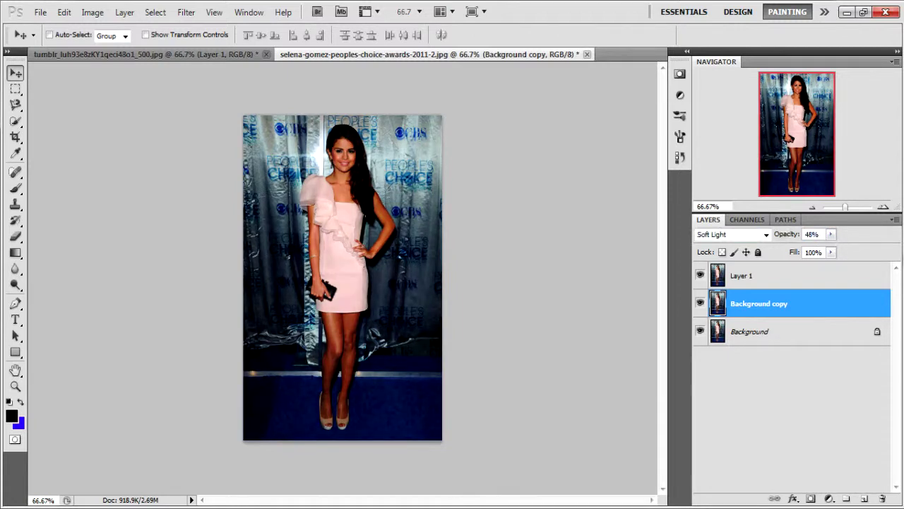
pyautogui.click(778, 368)
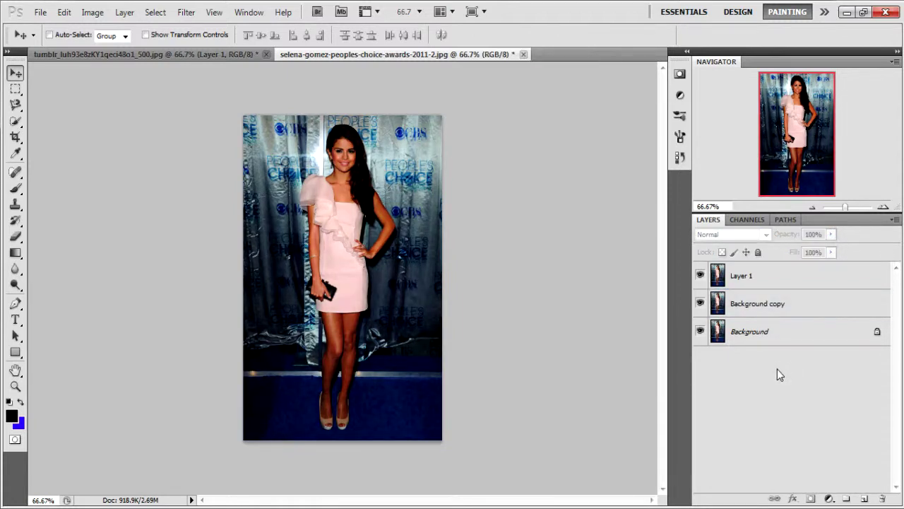
pyautogui.click(747, 311)
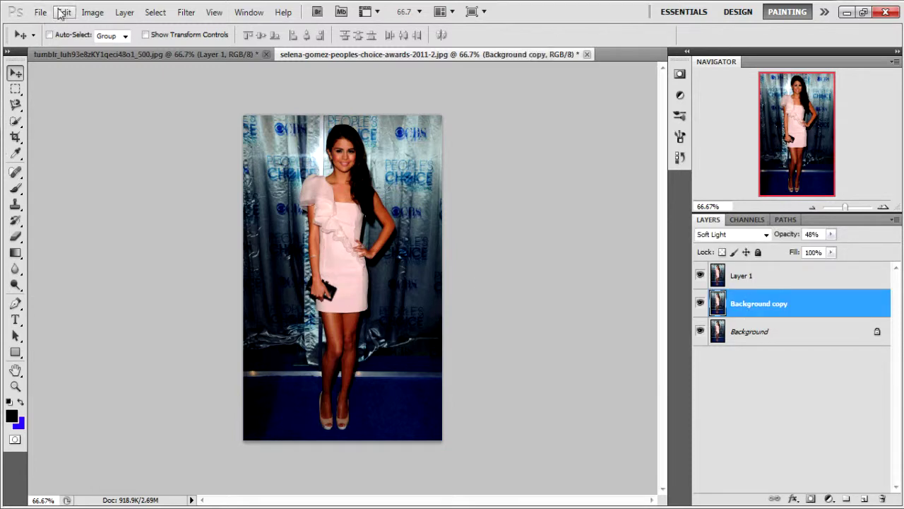
# - Add a Brightness/Contrast adjustment layer from the Layer menu
pyautogui.click(124, 13)
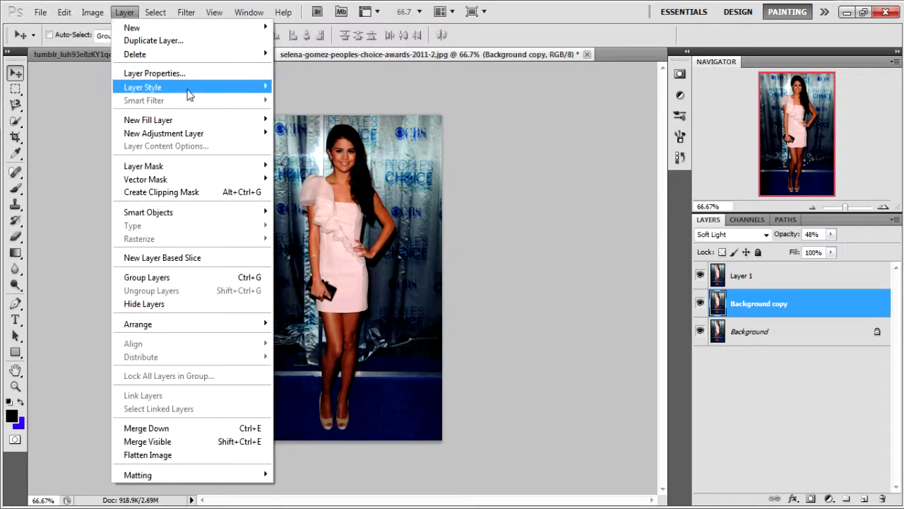
pyautogui.moveTo(212, 133)
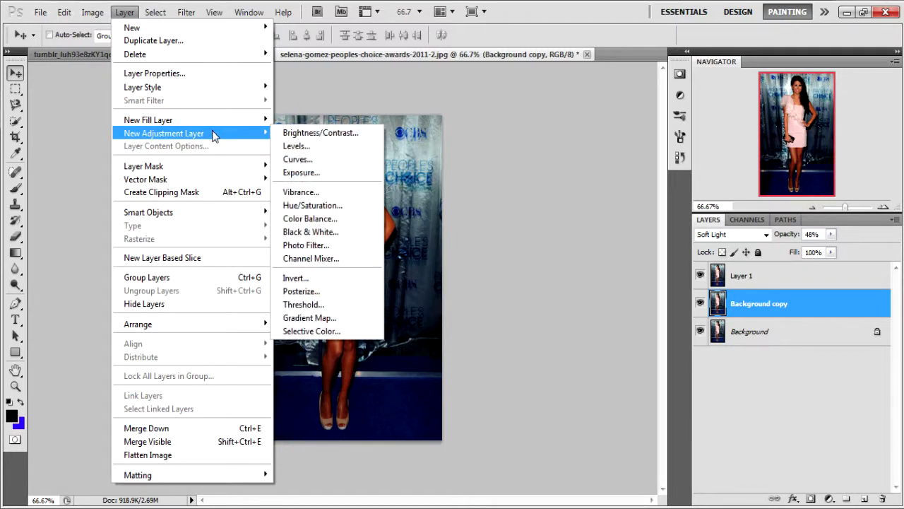
pyautogui.click(302, 135)
pyautogui.click(568, 170)
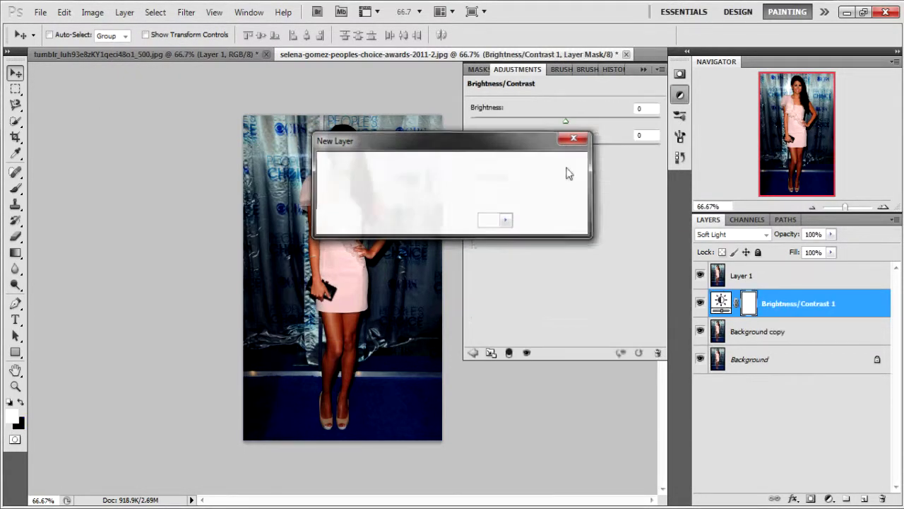
# - Try Brightness 40 and a contrast value, then undo back to zero and collapse the panel
pyautogui.click(639, 108)
pyautogui.write('+4')
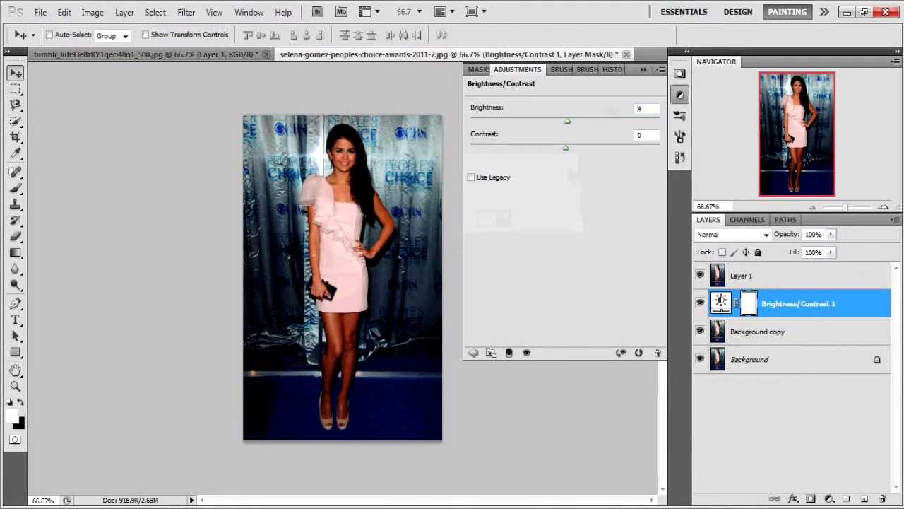
pyautogui.press('Return')
pyautogui.write('40')
pyautogui.press('Return')
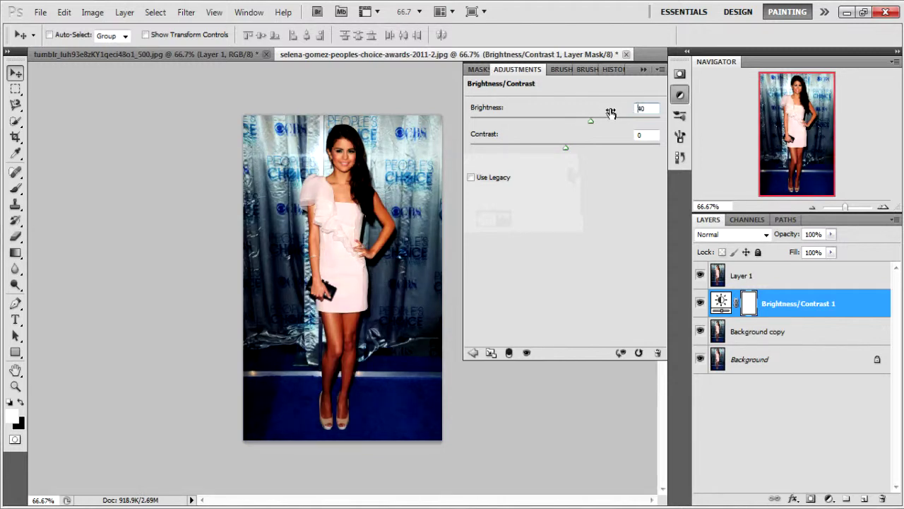
pyautogui.click(644, 135)
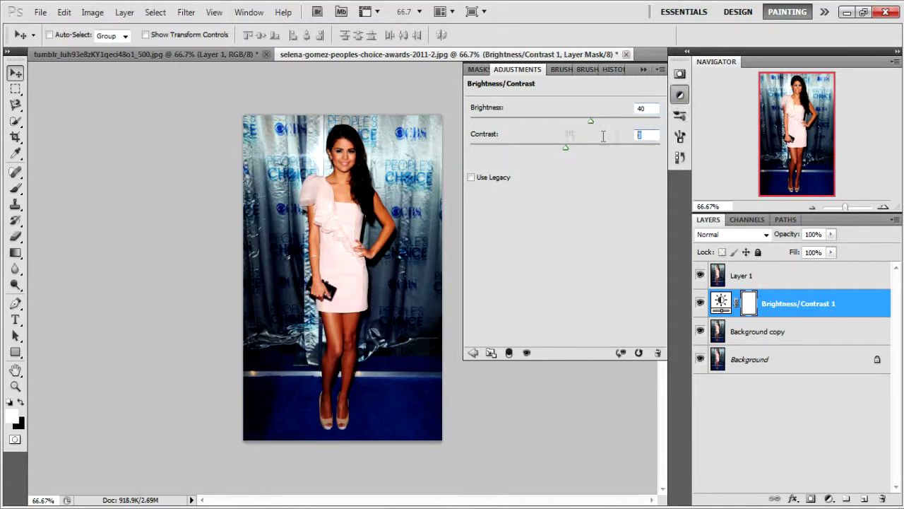
pyautogui.write('+')
pyautogui.write('2')
pyautogui.write('2')
pyautogui.write('2')
pyautogui.write('2')
pyautogui.write('0')
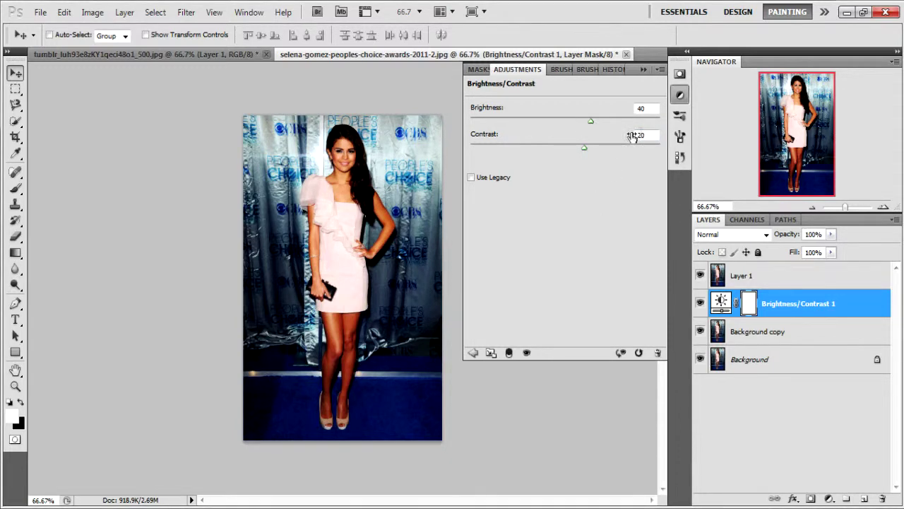
pyautogui.hotkey('ctrl', 'z')
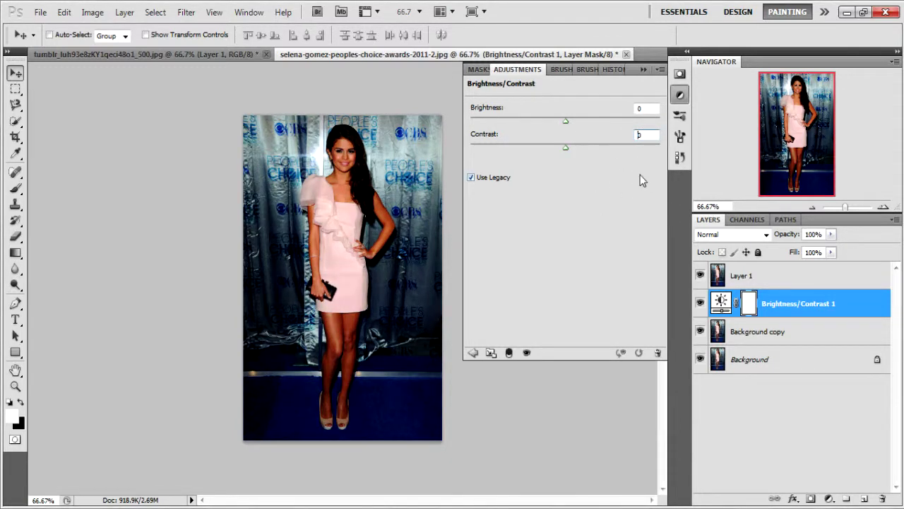
pyautogui.click(642, 70)
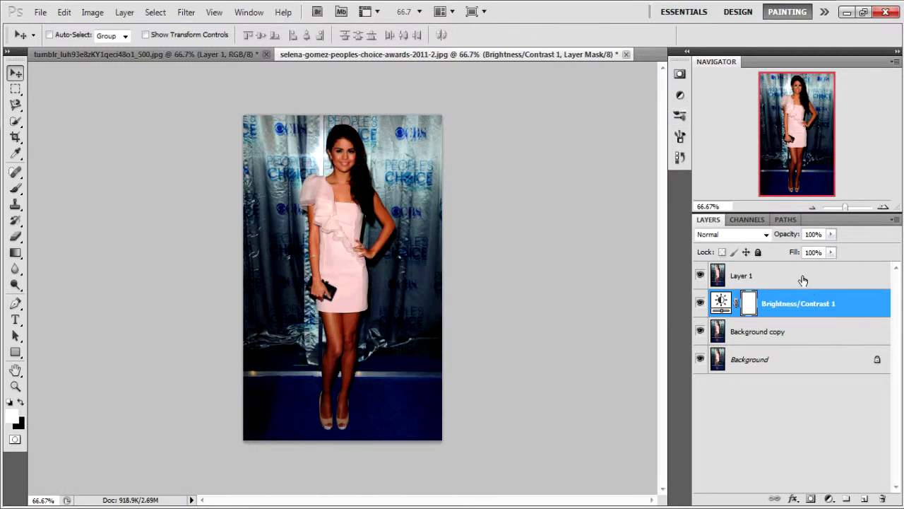
# - Add a Solid Color fill layer with the teal hex colour 2fcfbe
pyautogui.click(124, 12)
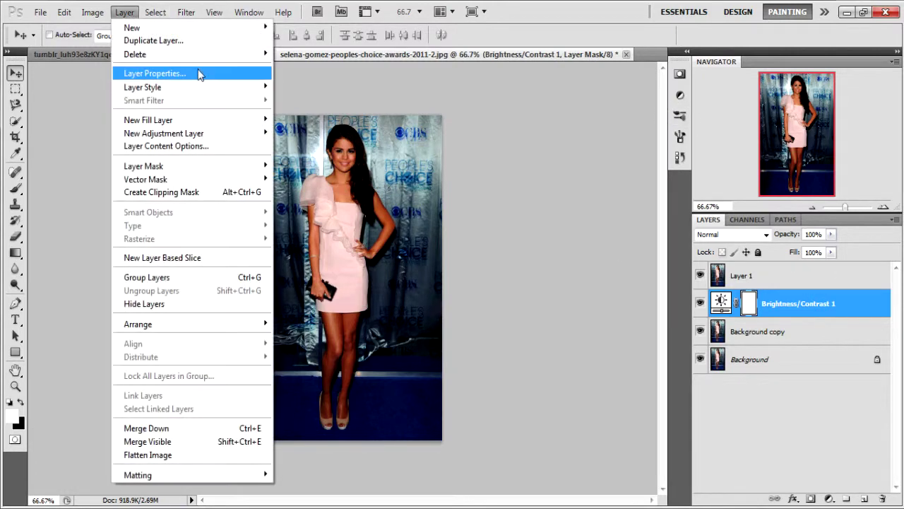
pyautogui.moveTo(202, 123)
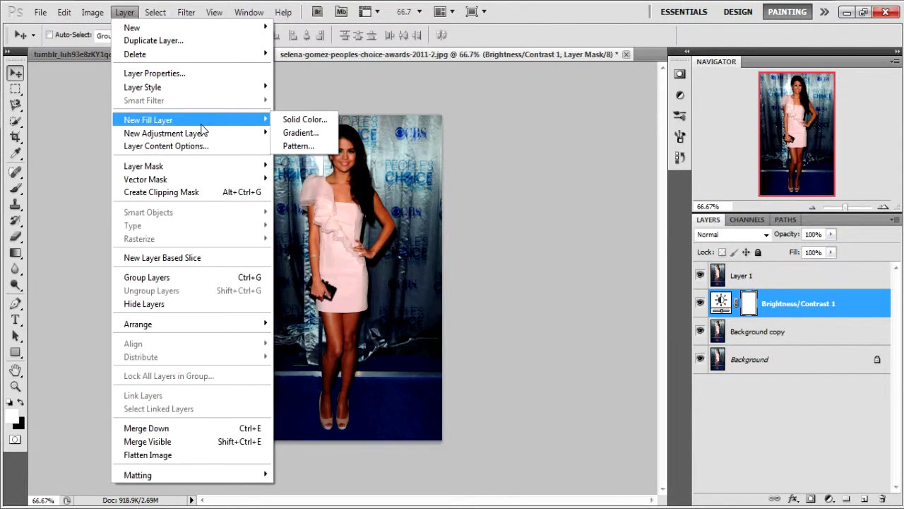
pyautogui.click(314, 120)
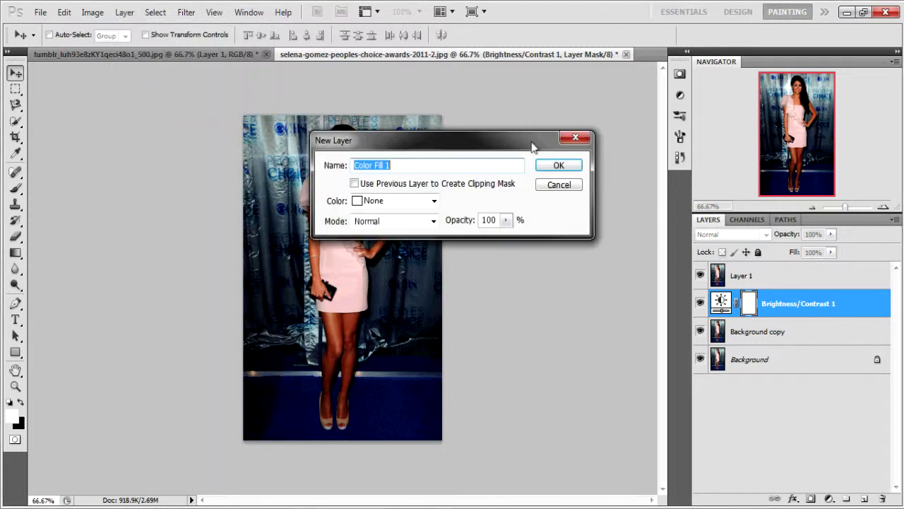
pyautogui.click(561, 164)
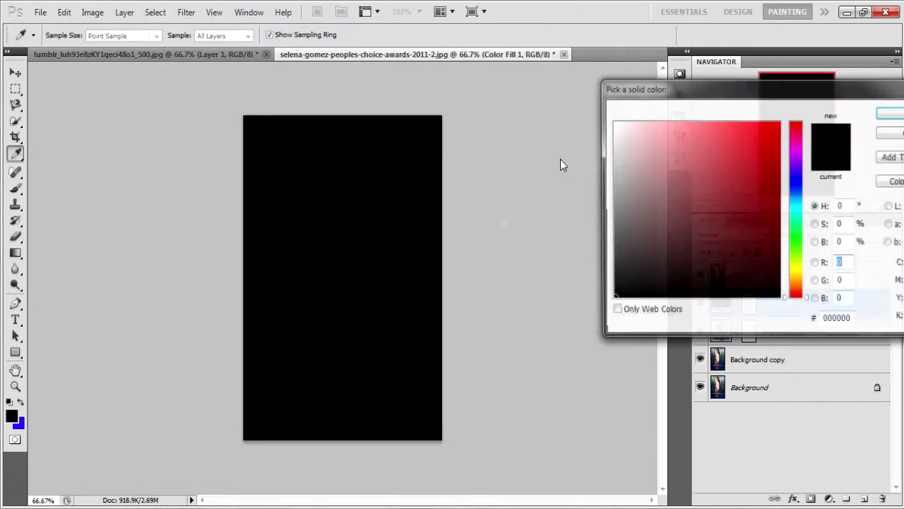
pyautogui.doubleClick(840, 320)
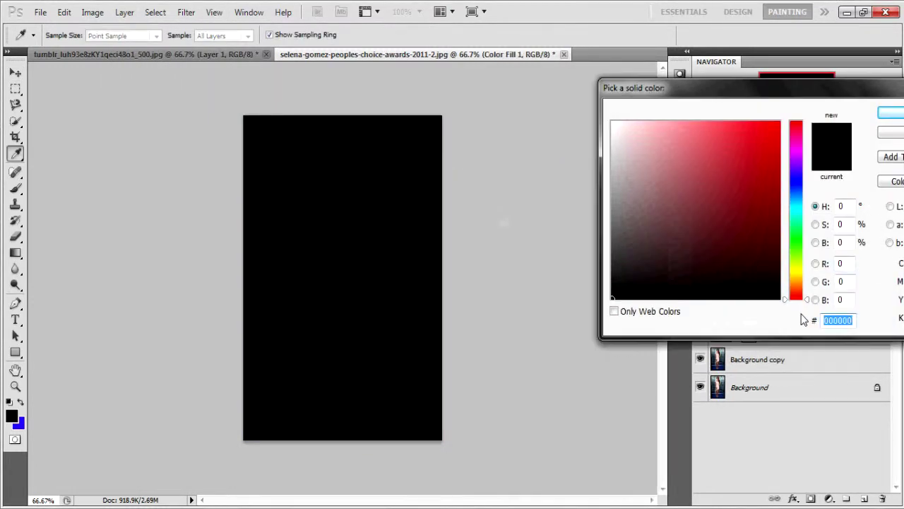
pyautogui.write('2f')
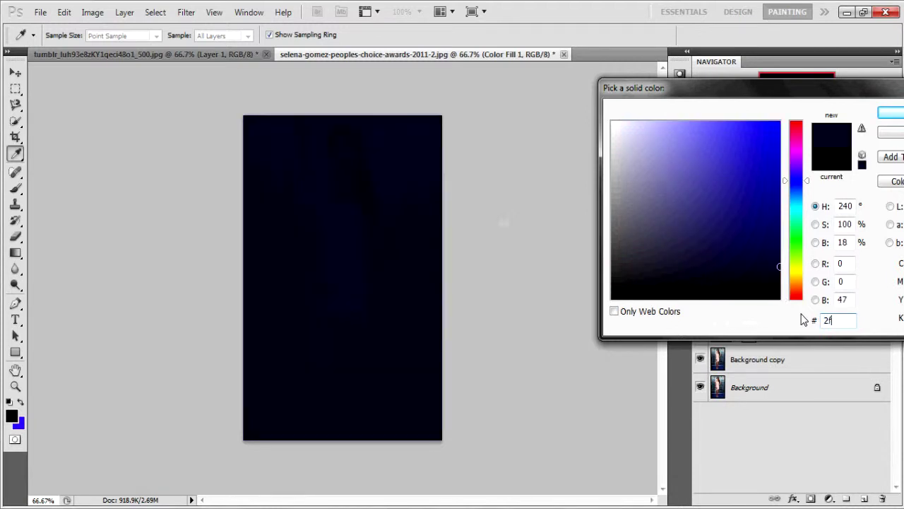
pyautogui.write('c')
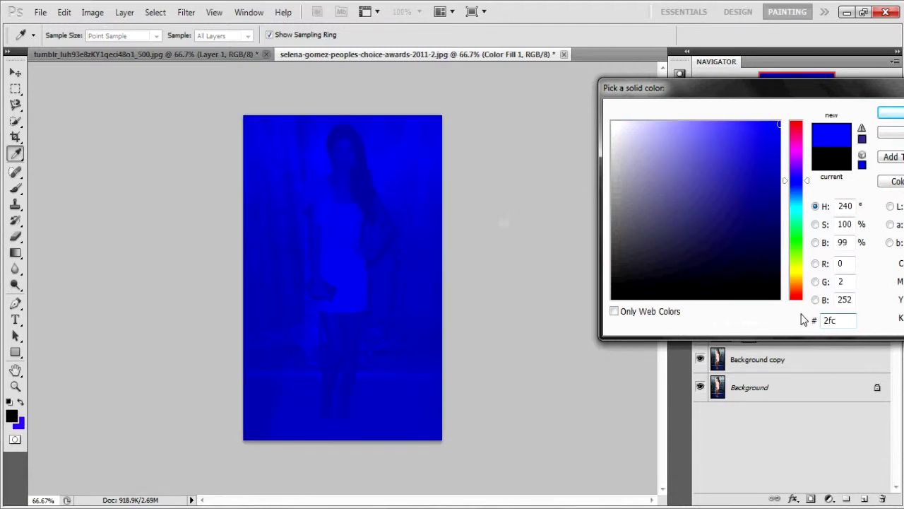
pyautogui.write('fbe')
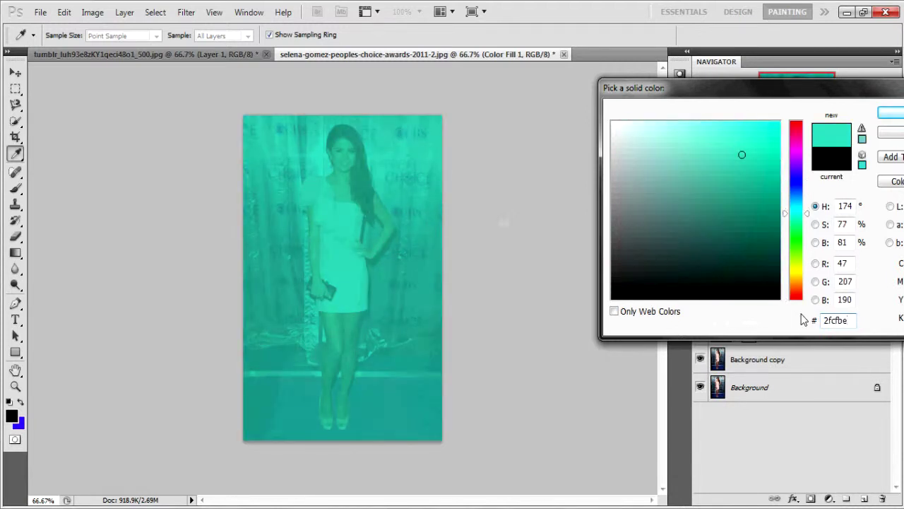
pyautogui.click(895, 117)
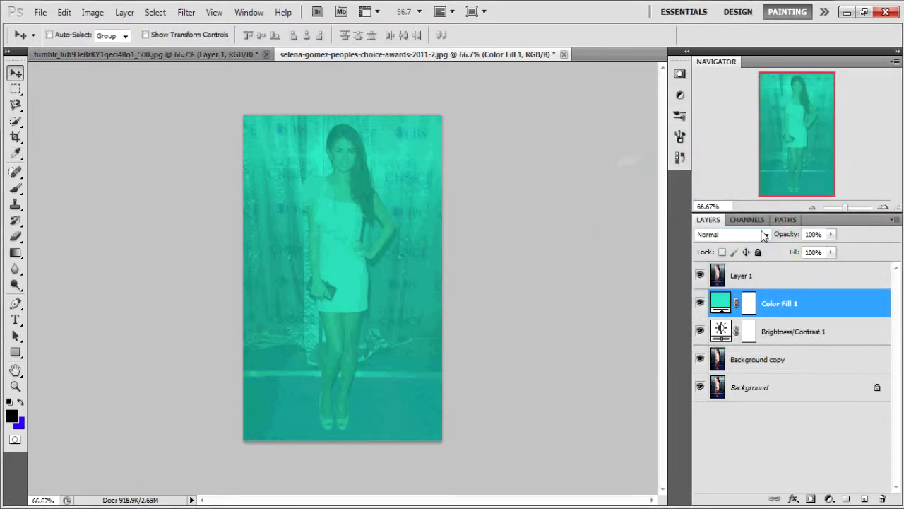
# - Blend the teal Color Fill 1 layer in Multiply at 50% opacity
pyautogui.click(755, 235)
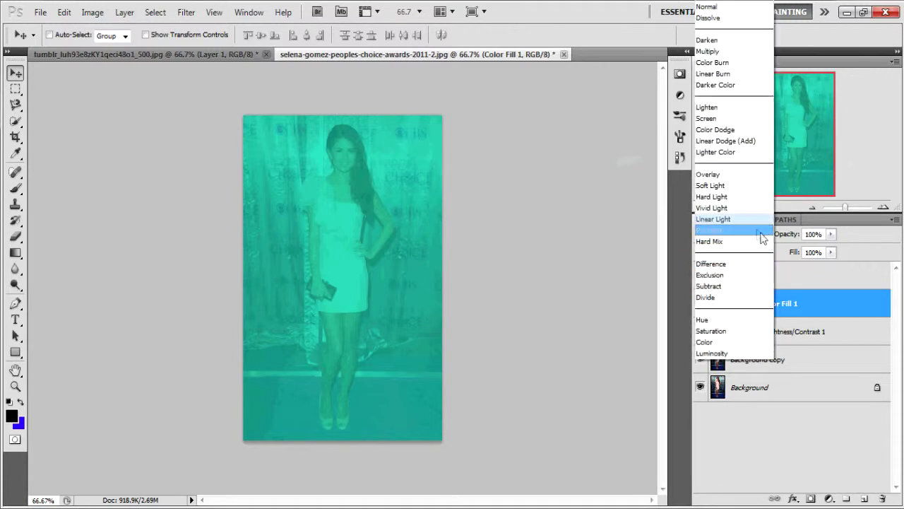
pyautogui.click(715, 61)
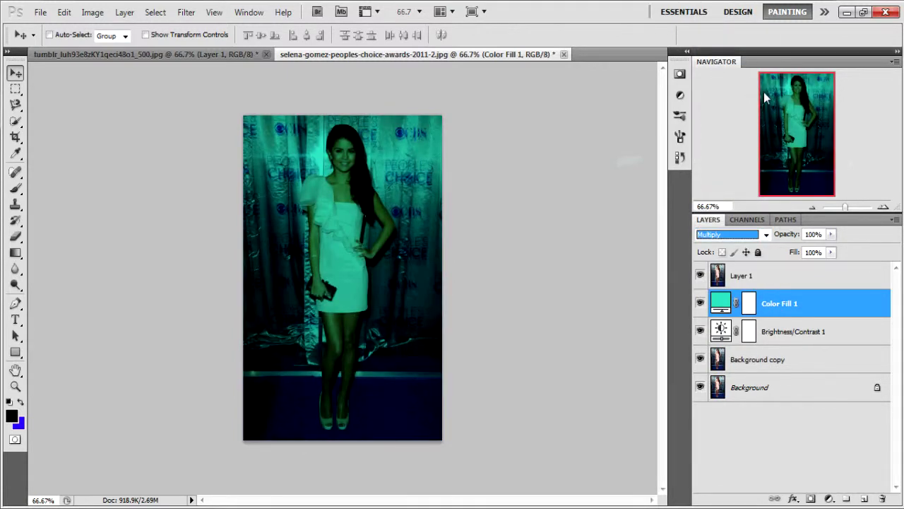
pyautogui.moveTo(789, 233); pyautogui.dragTo(758, 236)
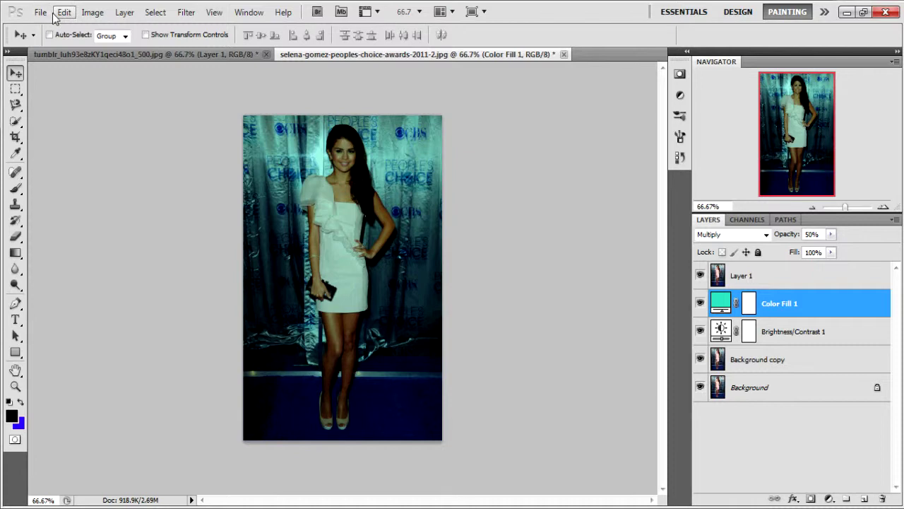
pyautogui.click(123, 13)
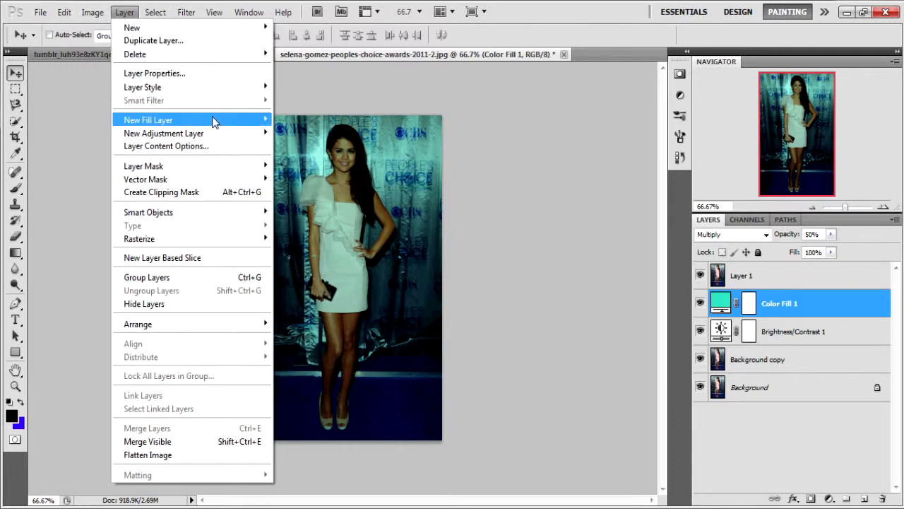
# - Add a Gradient fill layer using the Black, White preset gradient
pyautogui.moveTo(240, 120)
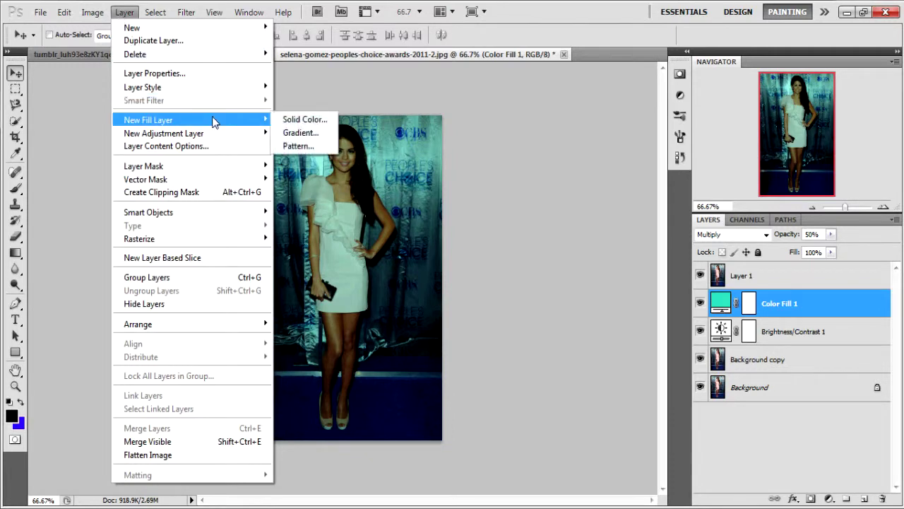
pyautogui.click(297, 132)
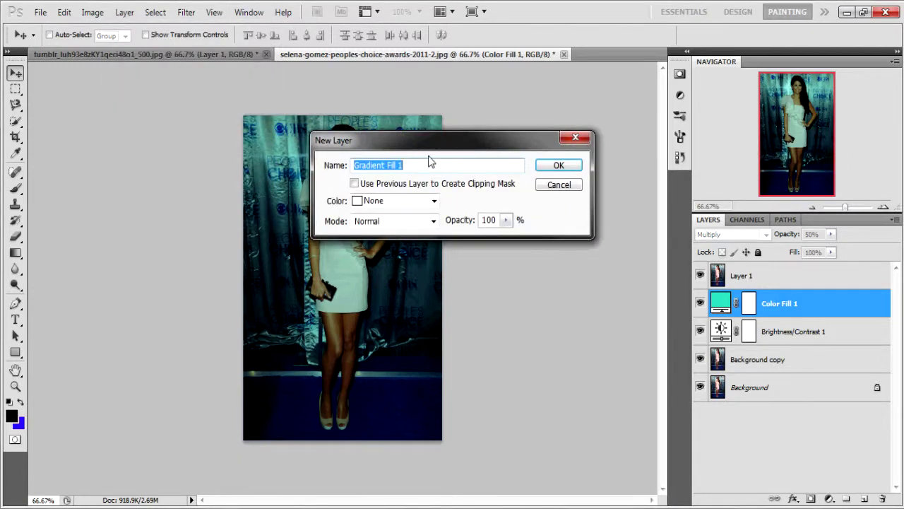
pyautogui.click(547, 167)
pyautogui.click(620, 163)
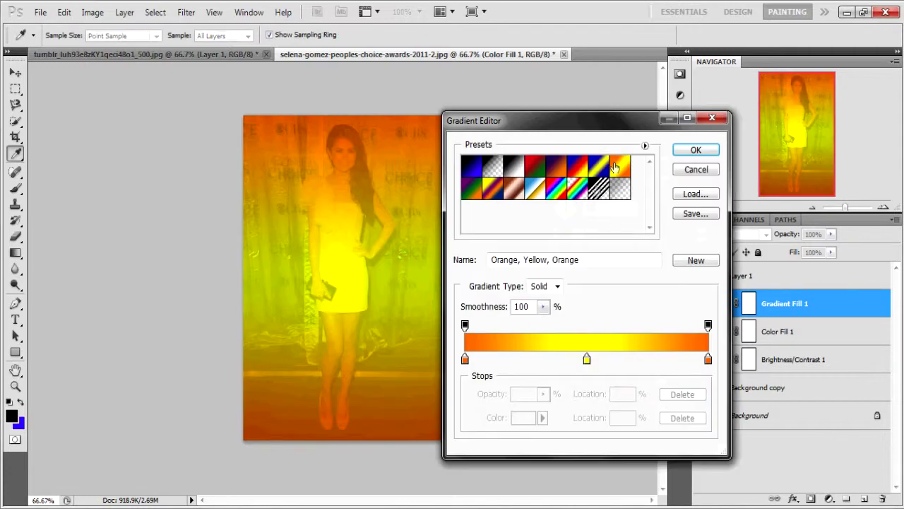
pyautogui.click(515, 167)
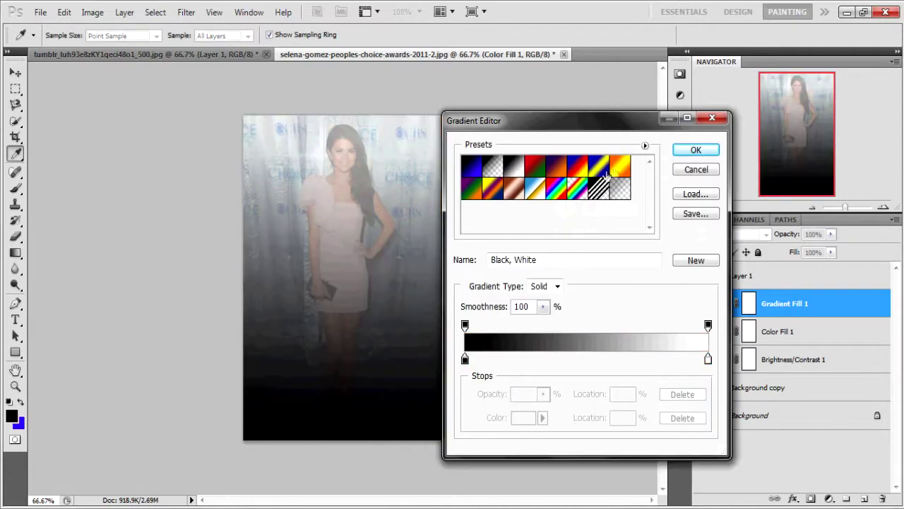
pyautogui.click(618, 167)
pyautogui.click(514, 168)
pyautogui.click(695, 150)
pyautogui.click(679, 162)
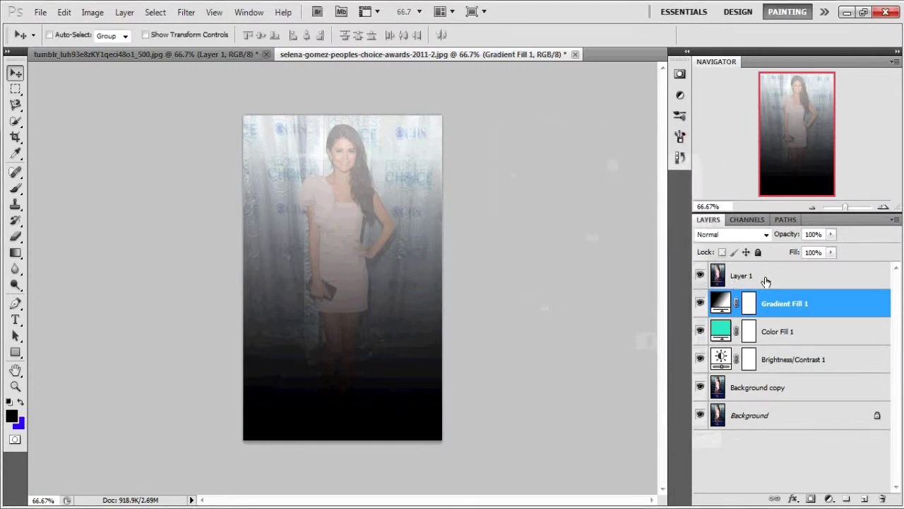
# - Blend Gradient Fill 1 in Soft Light at 30% opacity
pyautogui.click(761, 237)
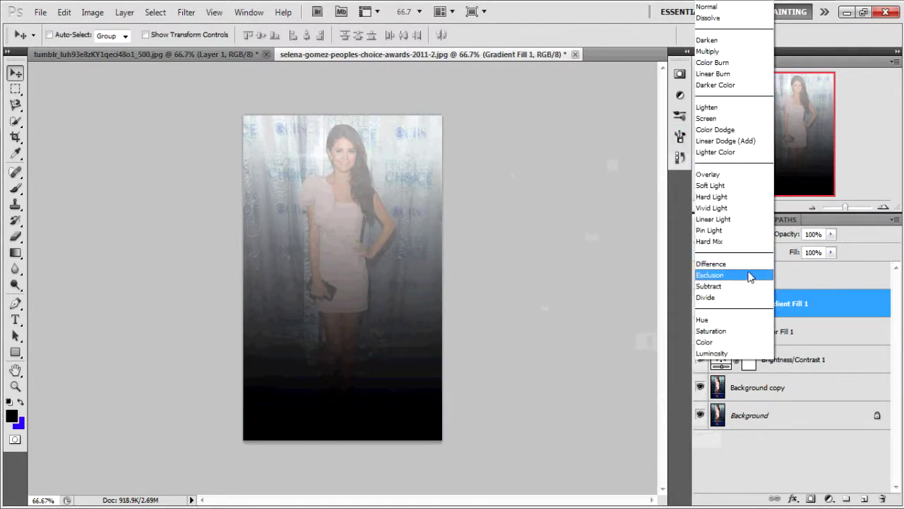
pyautogui.click(728, 185)
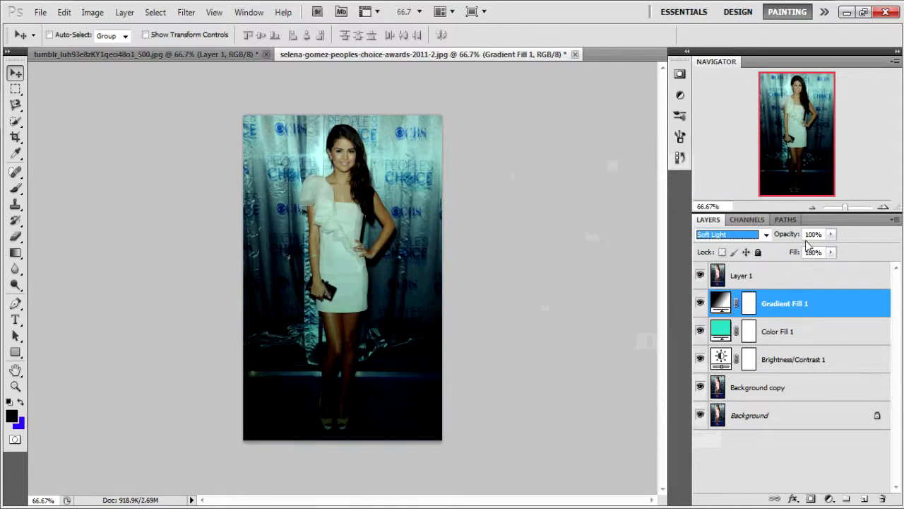
pyautogui.moveTo(784, 234); pyautogui.dragTo(751, 235)
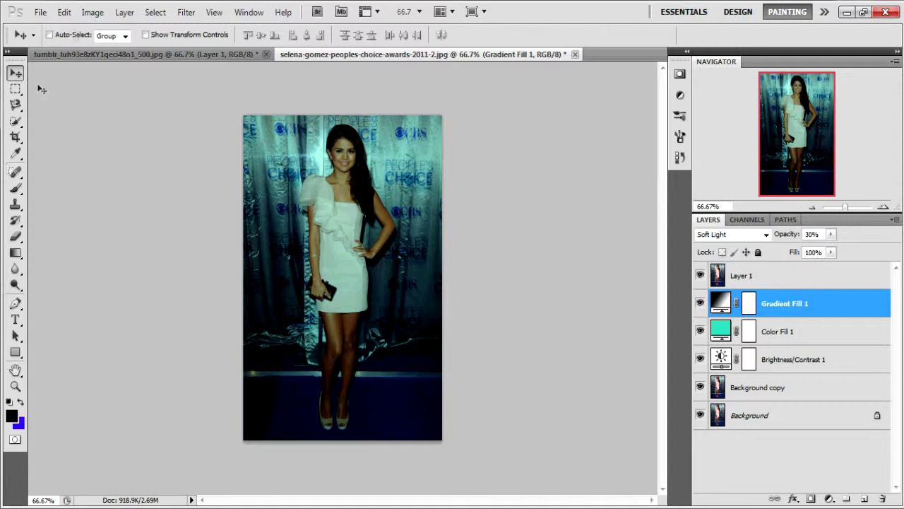
pyautogui.click(92, 12)
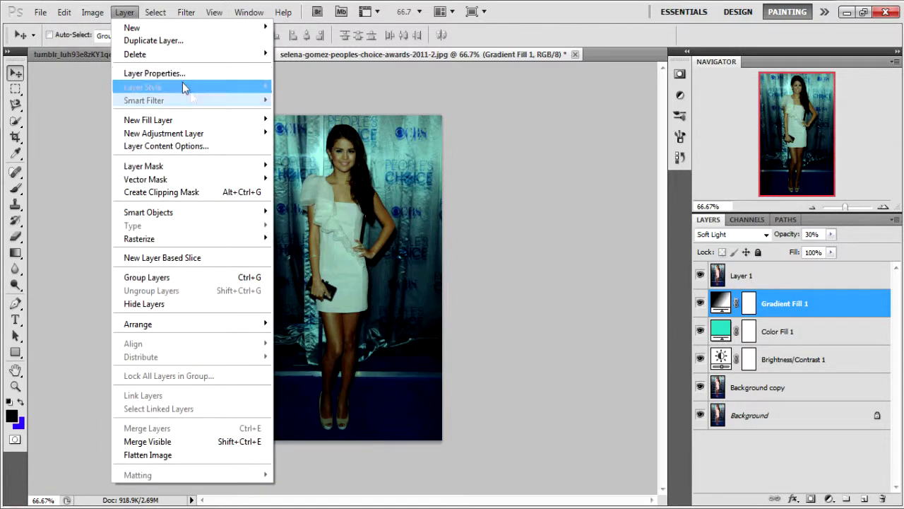
# - Add a Vibrance adjustment layer with Vibrance 62 and Saturation 15, then collapse the panel
pyautogui.moveTo(228, 135)
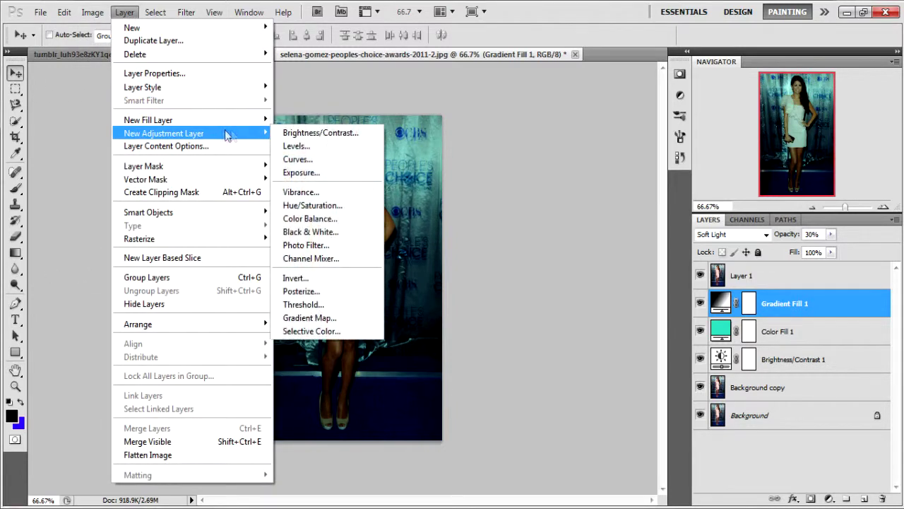
pyautogui.click(330, 193)
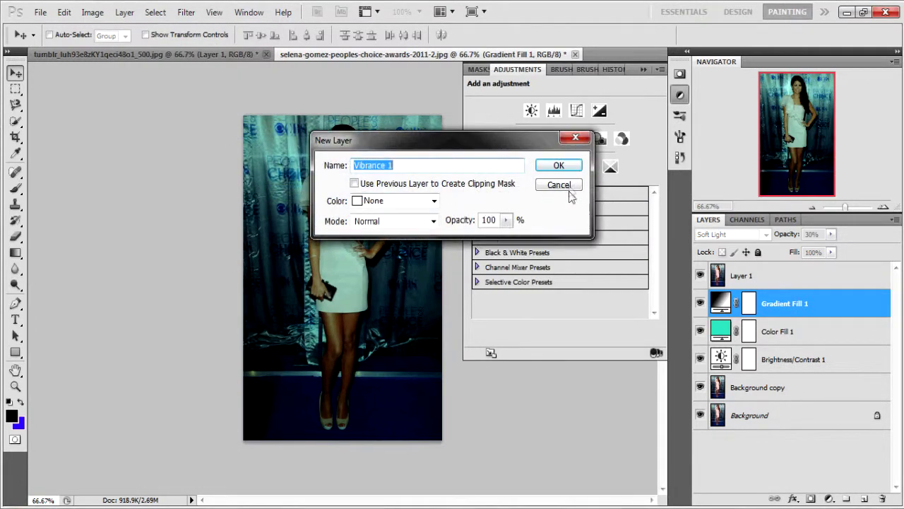
pyautogui.click(565, 167)
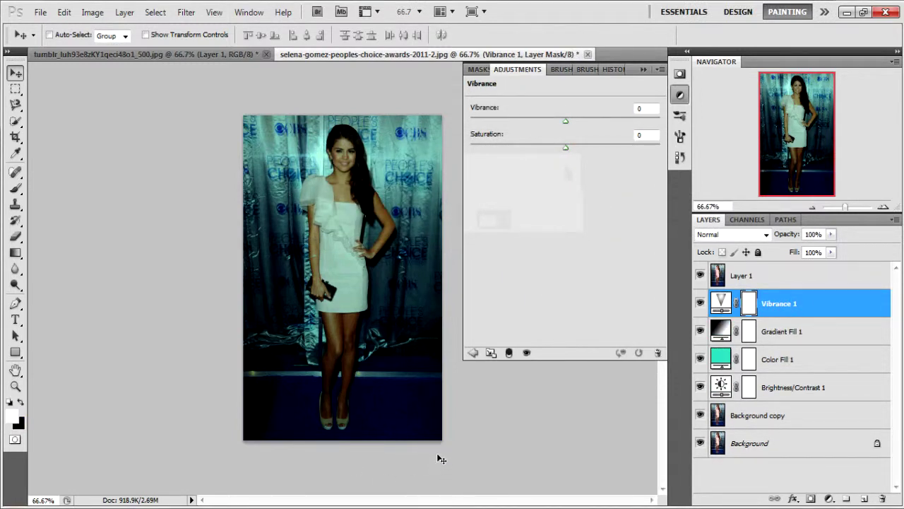
pyautogui.click(645, 108)
pyautogui.write('62')
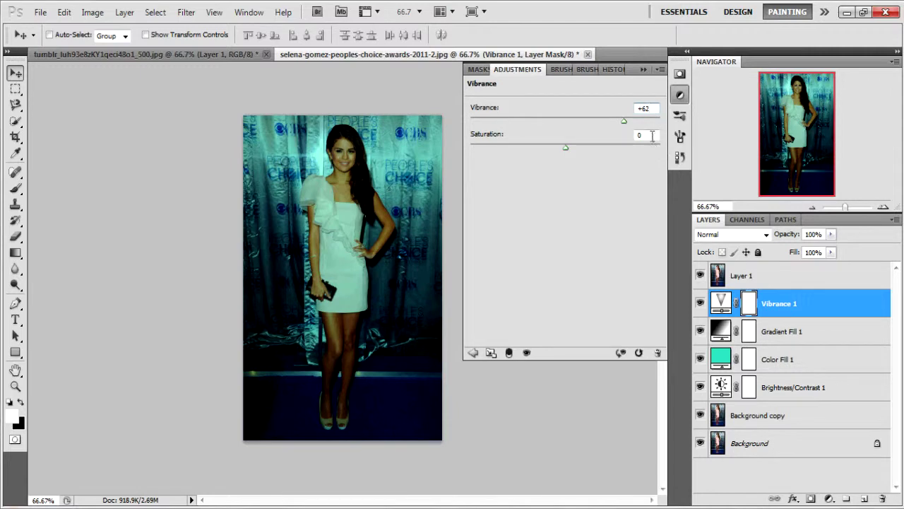
pyautogui.click(644, 135)
pyautogui.write('15')
pyautogui.click(643, 70)
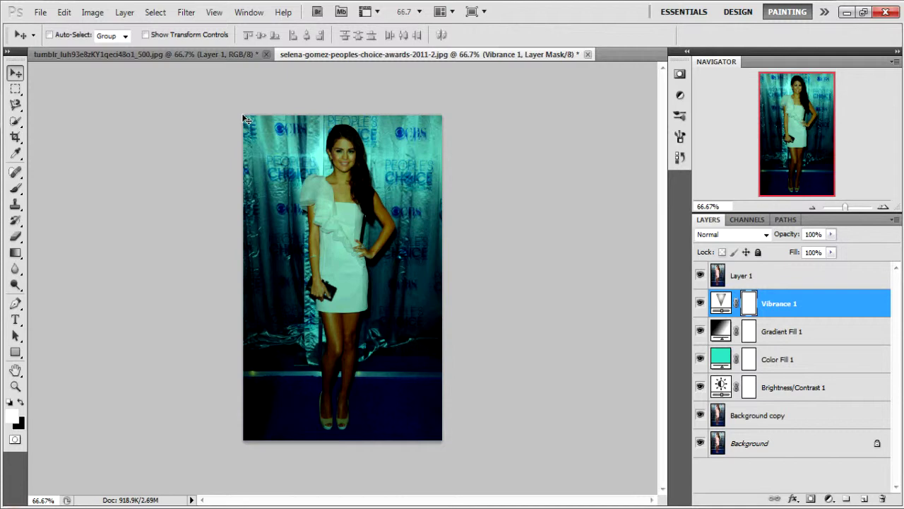
# - Add a Photo Filter adjustment layer with the blue filter colour #1d35ea
pyautogui.click(122, 14)
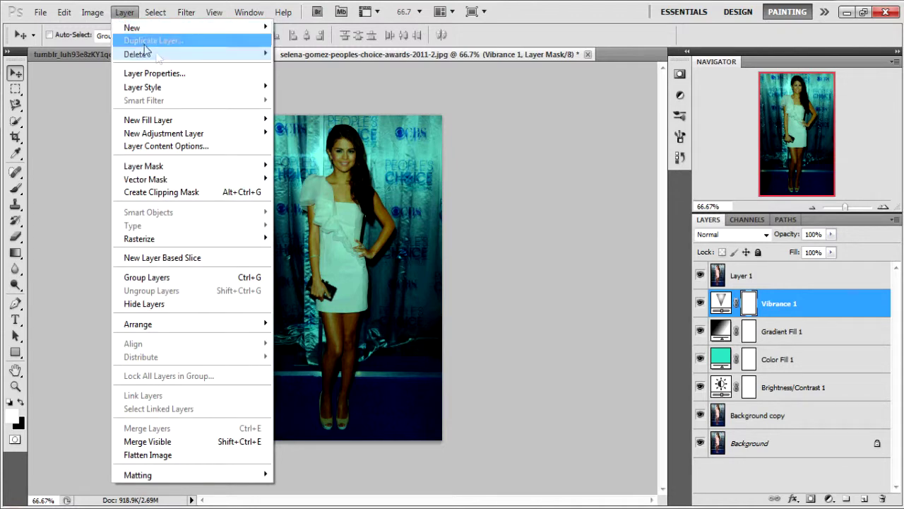
pyautogui.moveTo(209, 136)
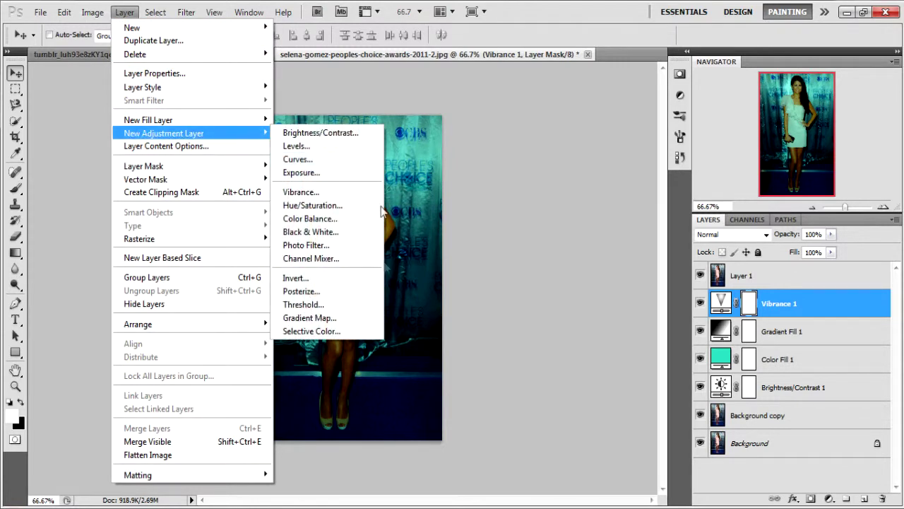
pyautogui.click(322, 244)
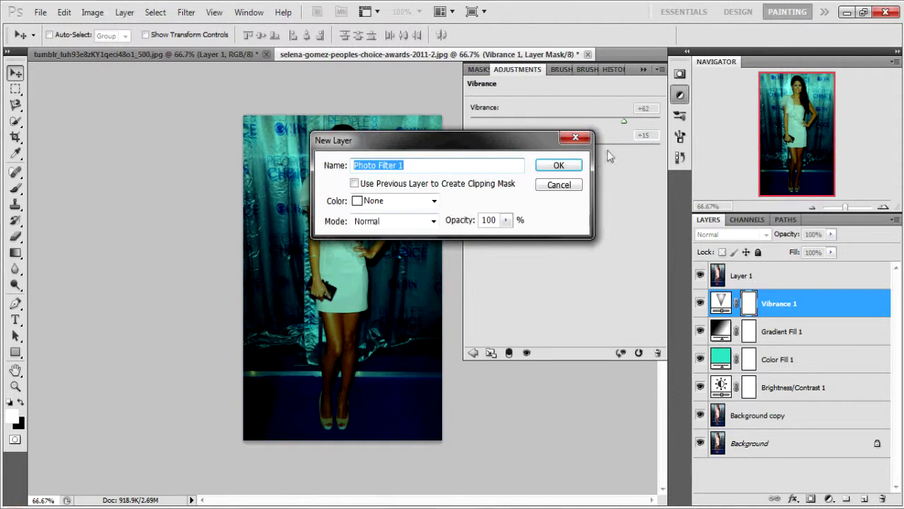
pyautogui.click(548, 167)
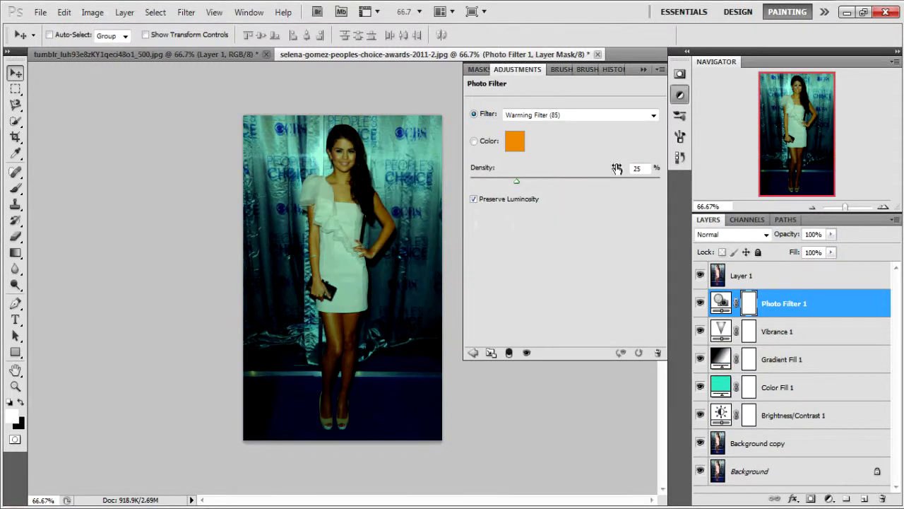
pyautogui.click(515, 142)
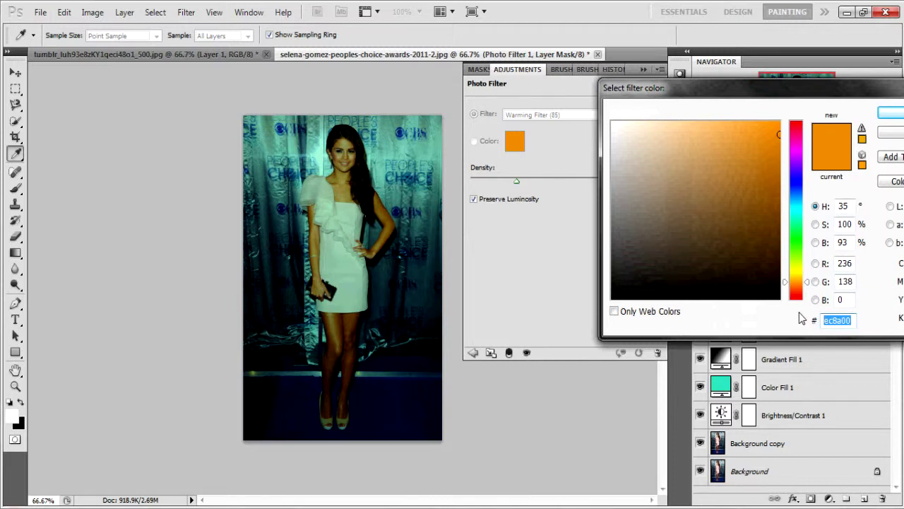
pyautogui.write('1d')
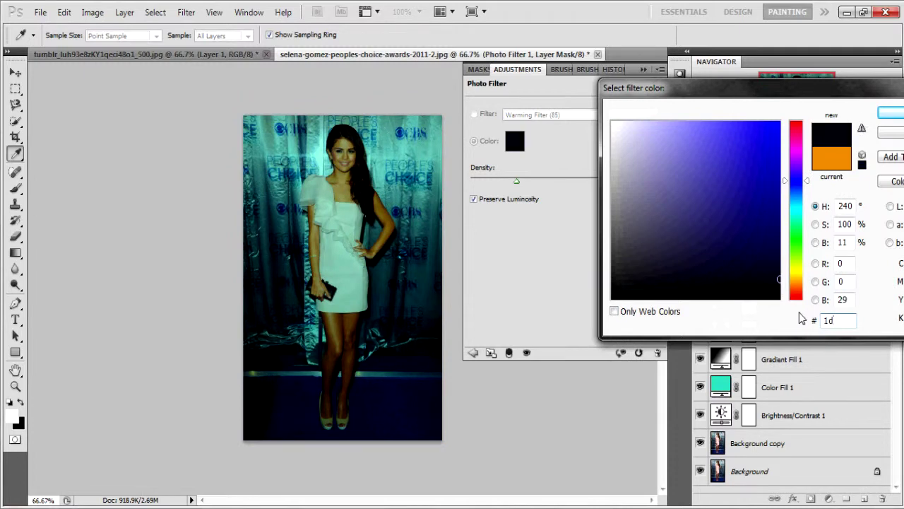
pyautogui.write('35ea')
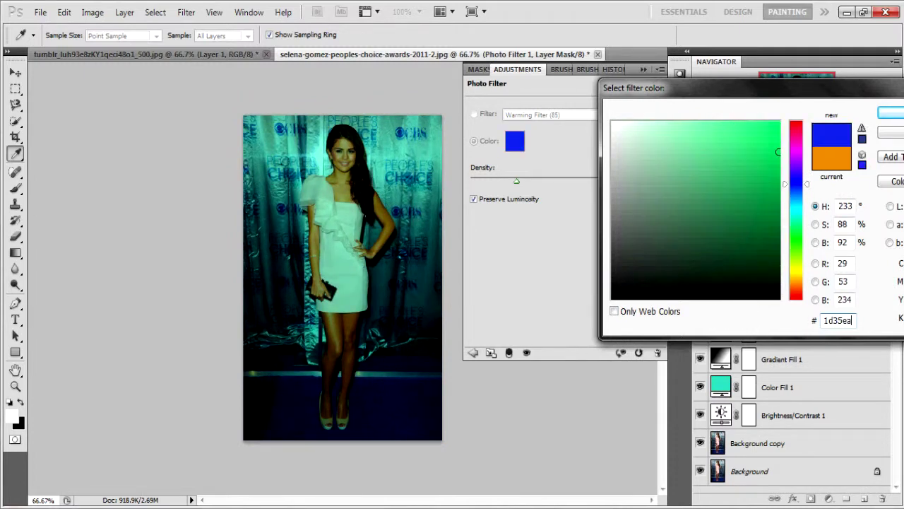
pyautogui.click(892, 112)
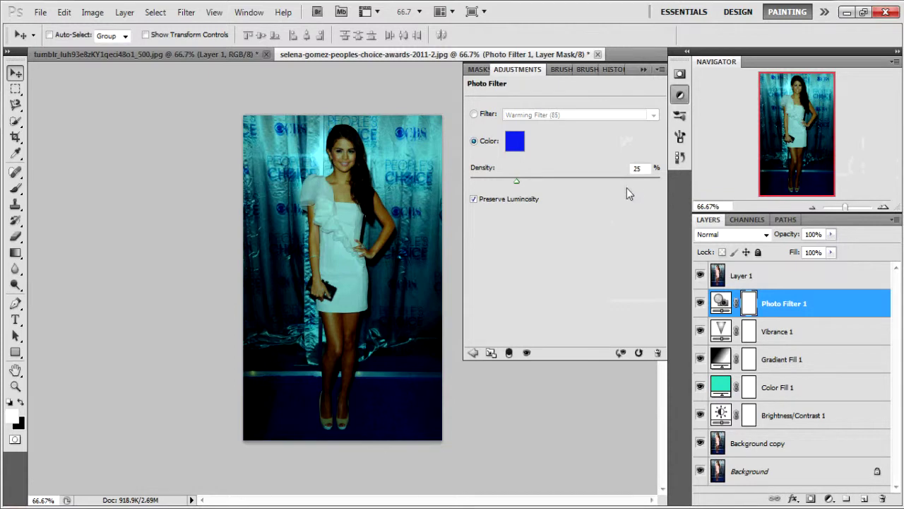
pyautogui.click(640, 68)
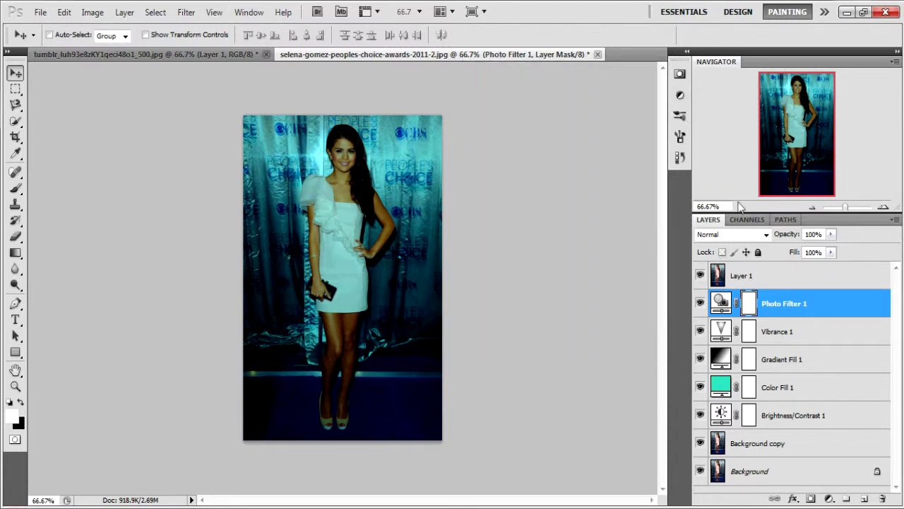
# - Keep Photo Filter 1 in Normal mode and set its opacity to 89%
pyautogui.click(756, 237)
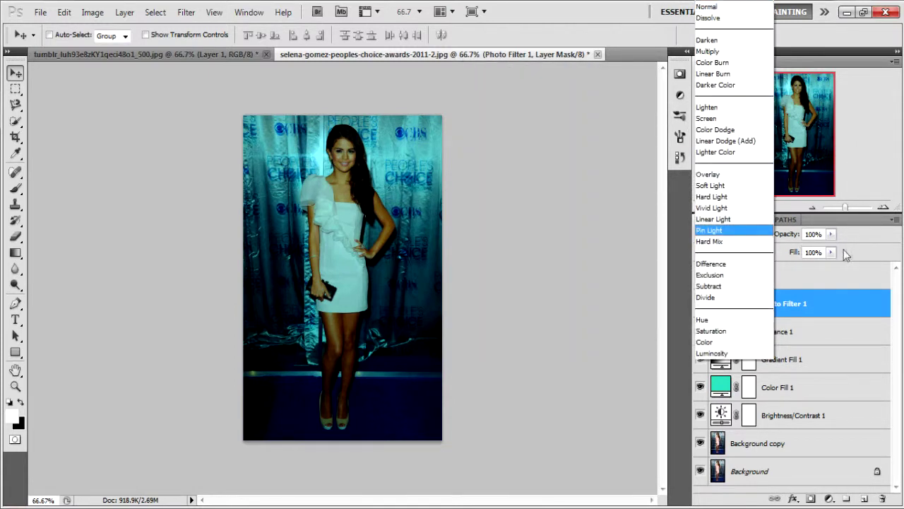
pyautogui.click(850, 252)
pyautogui.click(805, 235)
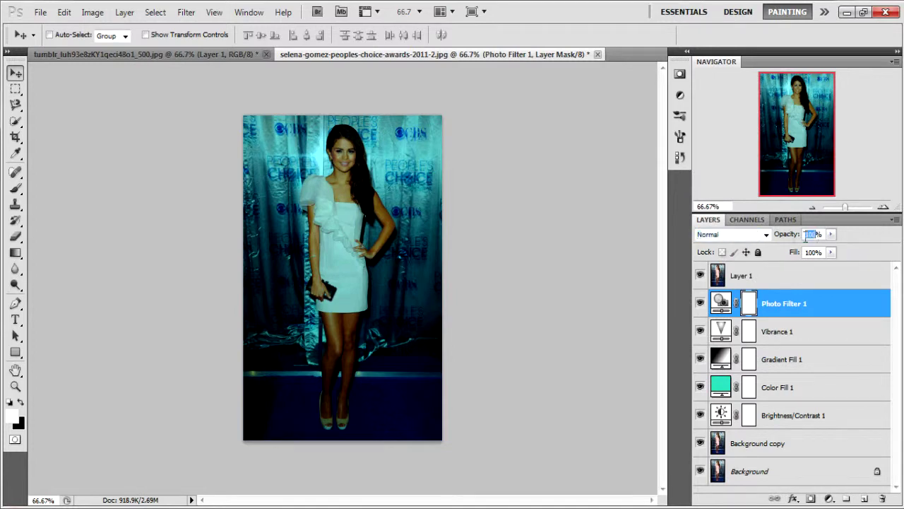
pyautogui.write('89')
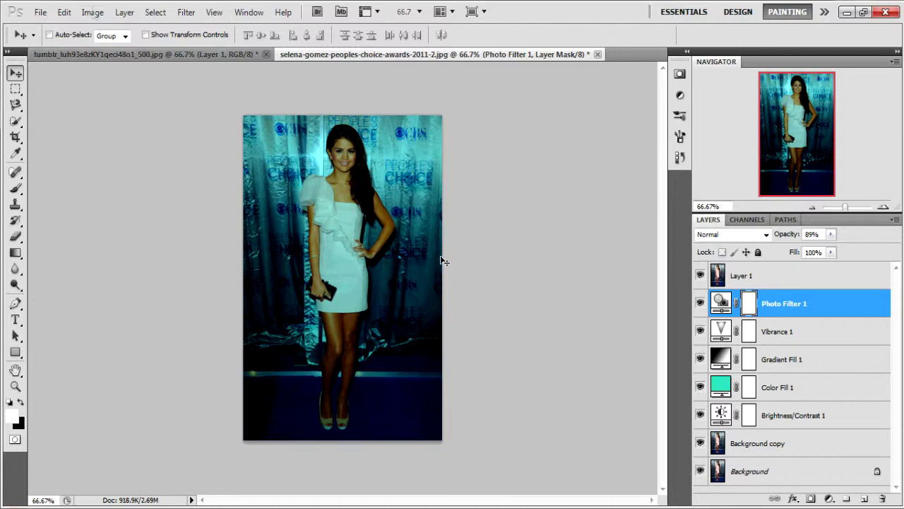
pyautogui.click(92, 12)
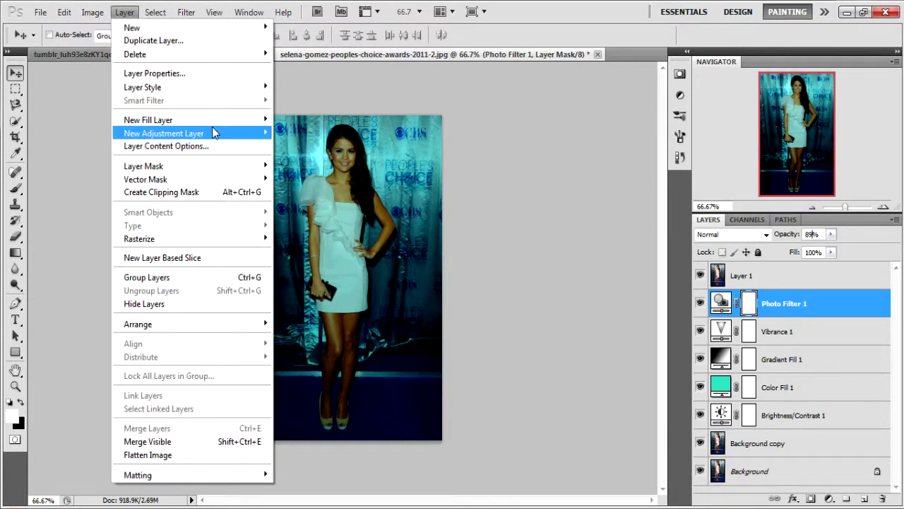
# - Add a Selective Color layer and adjust Reds: less cyan, Magenta -15, Black +11
pyautogui.moveTo(214, 131)
pyautogui.click(363, 330)
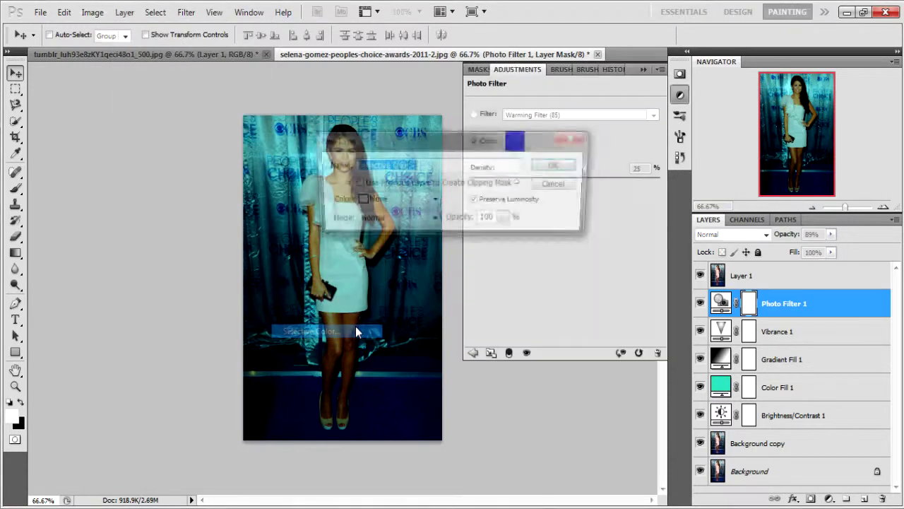
pyautogui.click(555, 167)
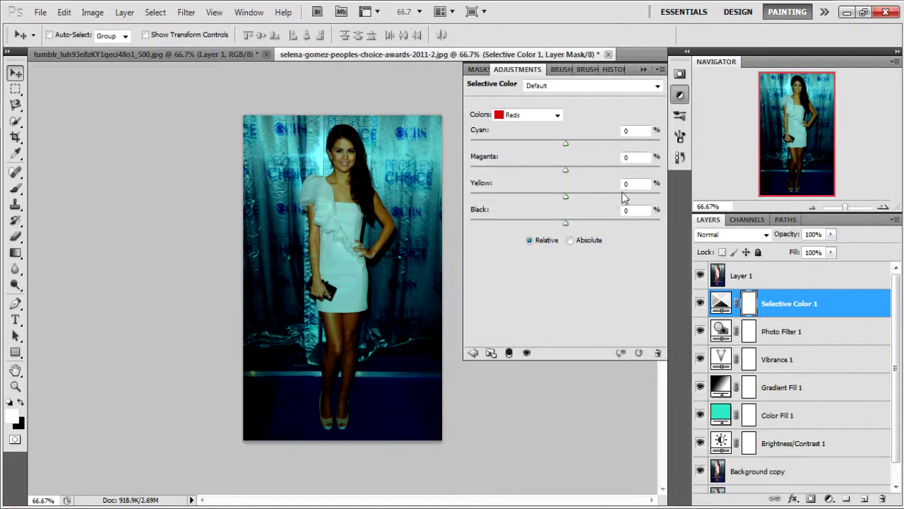
pyautogui.moveTo(566, 144)
pyautogui.mouseDown()
pyautogui.moveTo(545, 145)
pyautogui.moveTo(558, 145)
pyautogui.mouseUp()
pyautogui.click(636, 157)
pyautogui.write('-')
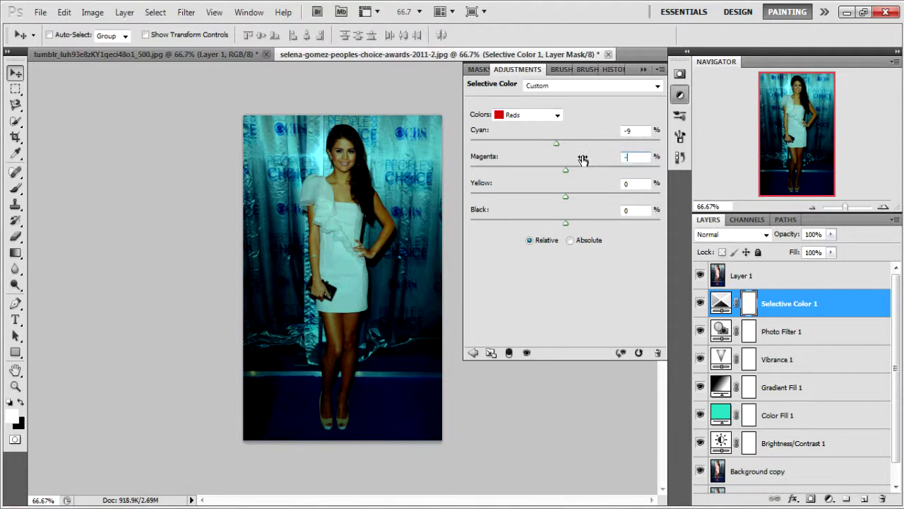
pyautogui.write('15')
pyautogui.click(637, 210)
pyautogui.write('+11')
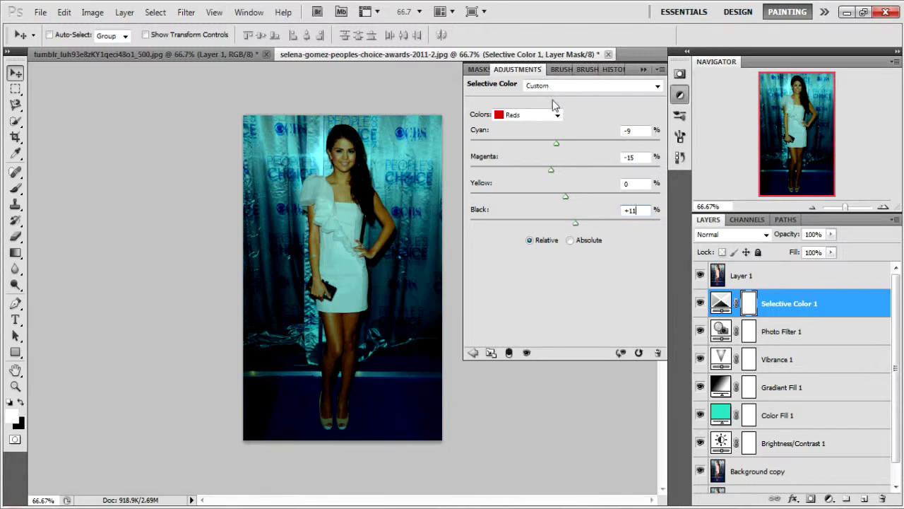
# - Set Neutrals to Magenta +33, Yellow -17 and Blacks to Black +35
pyautogui.click(556, 115)
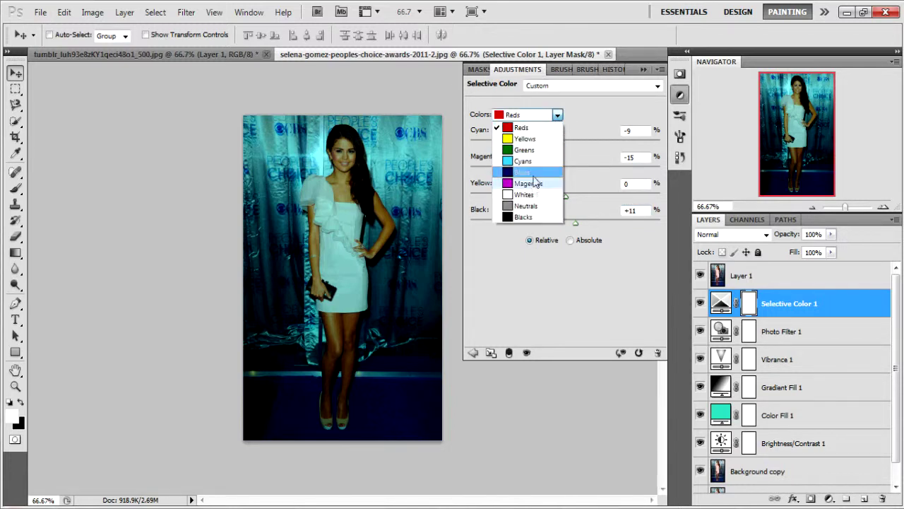
pyautogui.click(538, 205)
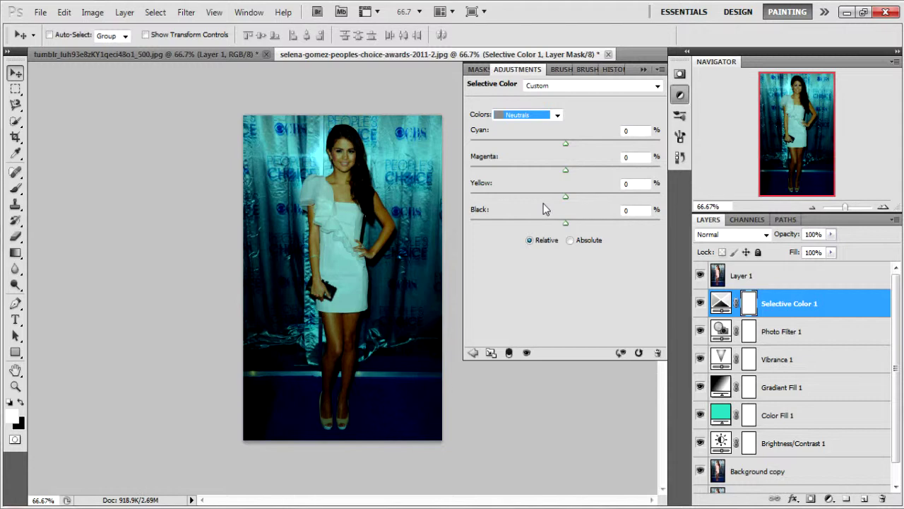
pyautogui.click(640, 155)
pyautogui.write('+3')
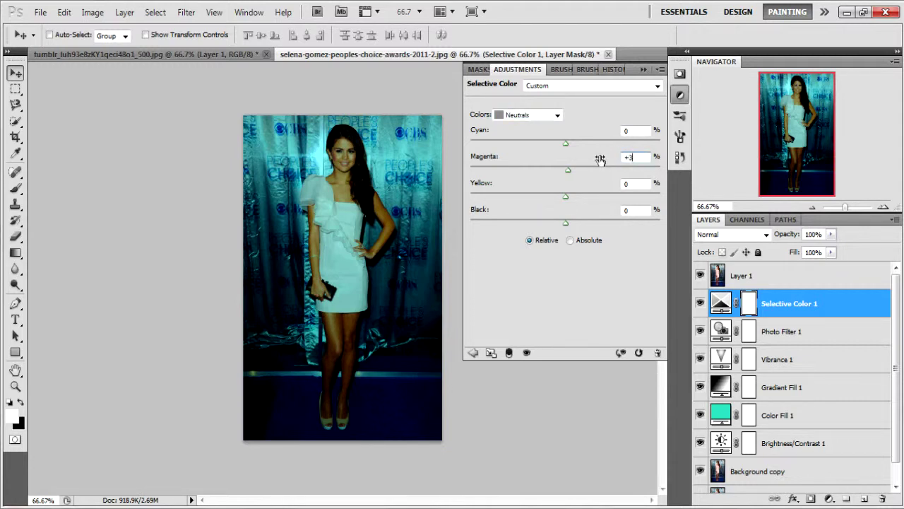
pyautogui.write('3')
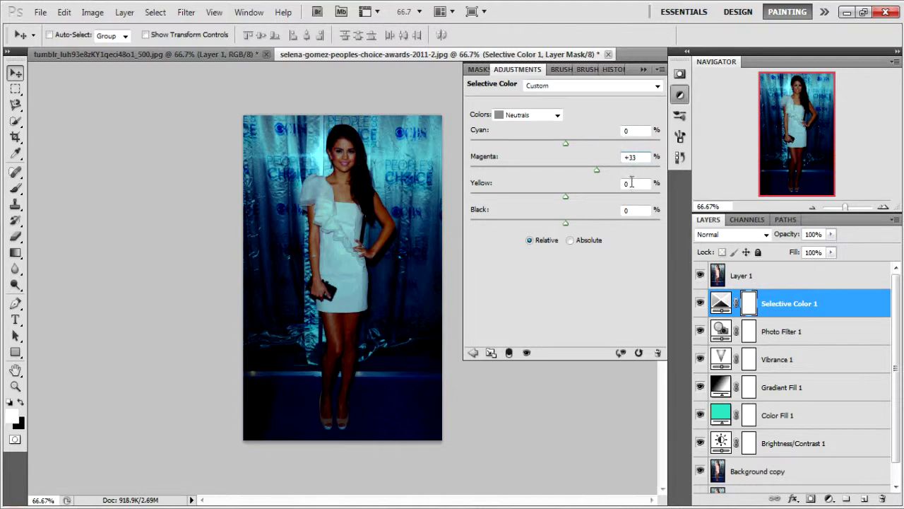
pyautogui.press('Tab')
pyautogui.write('-17')
pyautogui.click(557, 115)
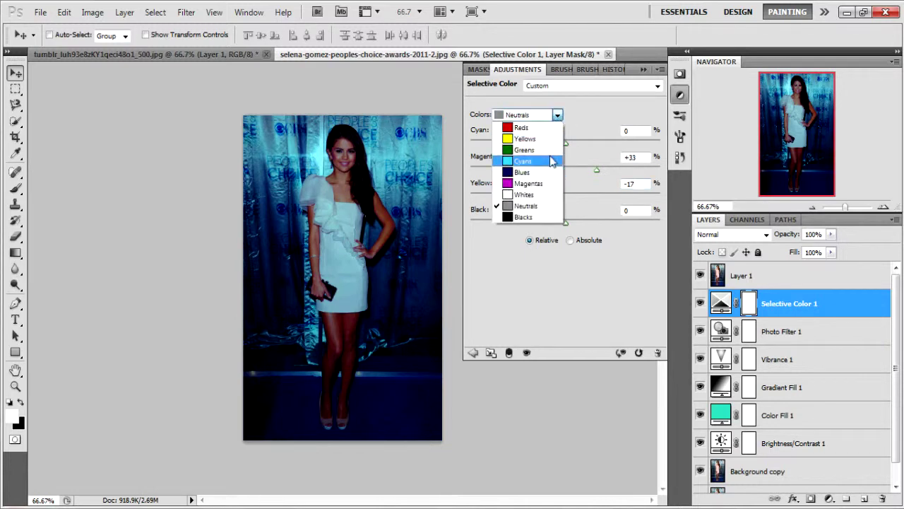
pyautogui.click(530, 220)
pyautogui.click(650, 210)
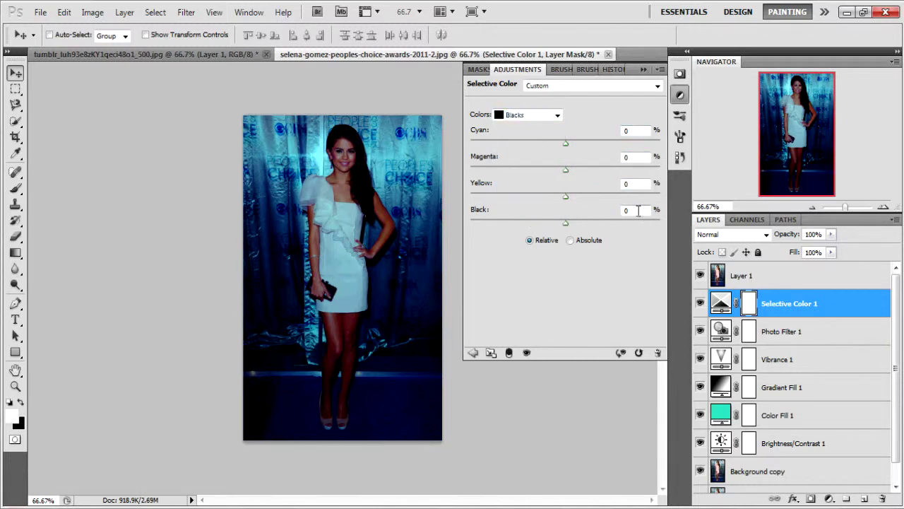
pyautogui.write('+35')
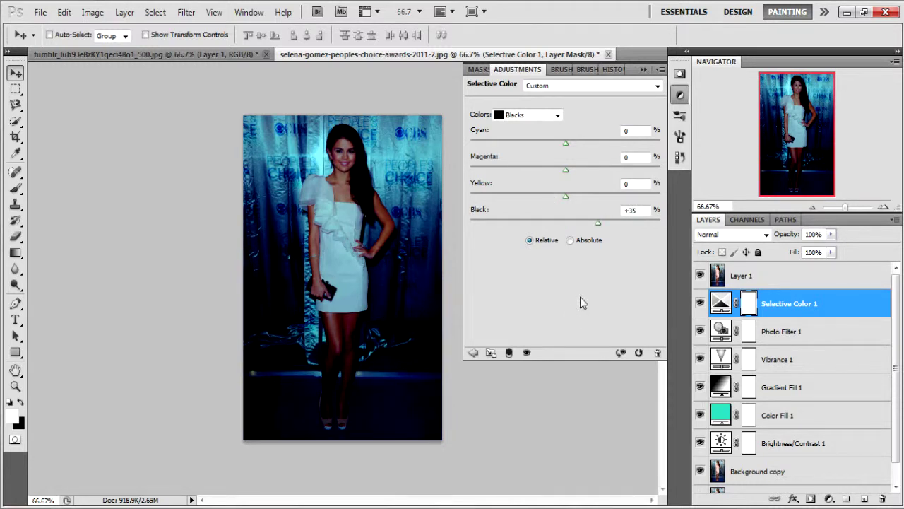
pyautogui.click(644, 69)
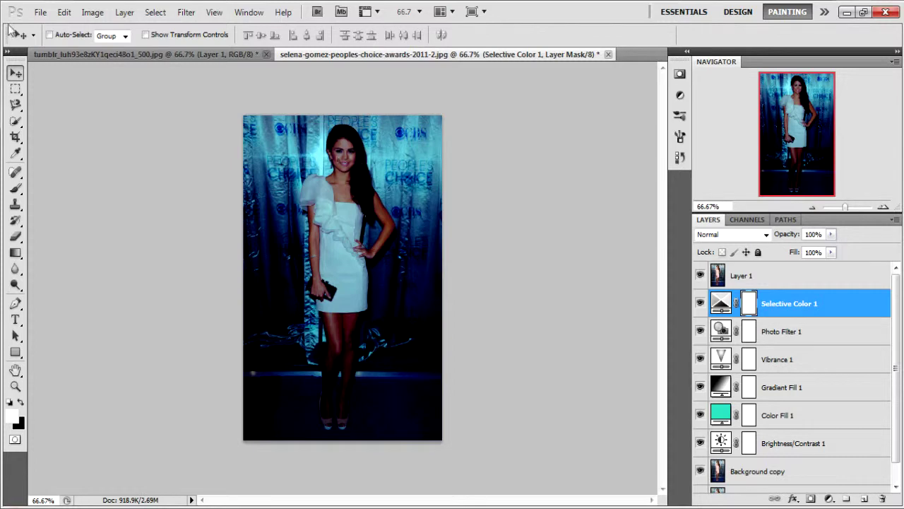
# - Add a Hue/Saturation adjustment layer with Saturation +10
pyautogui.click(124, 12)
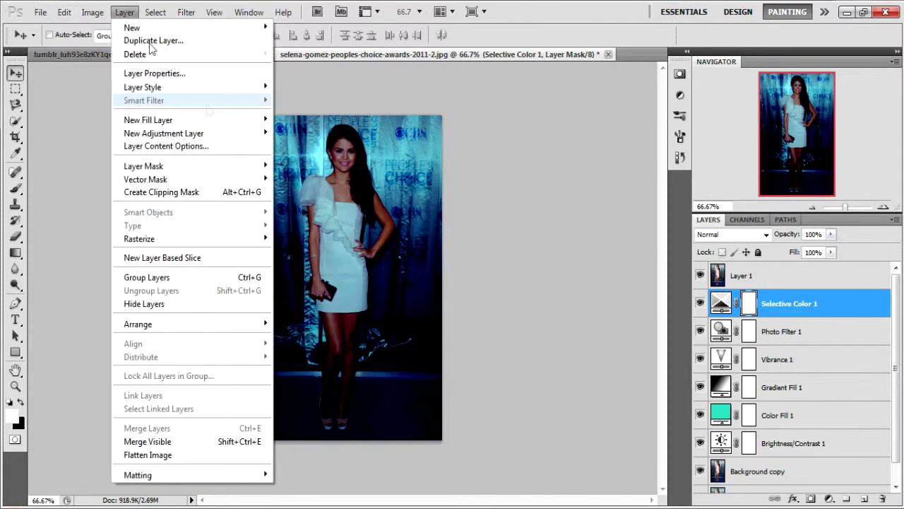
pyautogui.moveTo(216, 140)
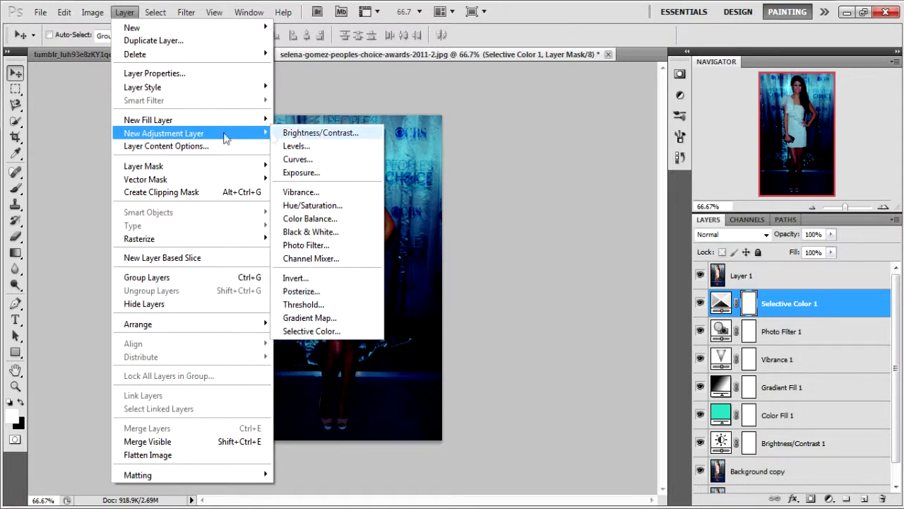
pyautogui.click(335, 206)
pyautogui.click(554, 165)
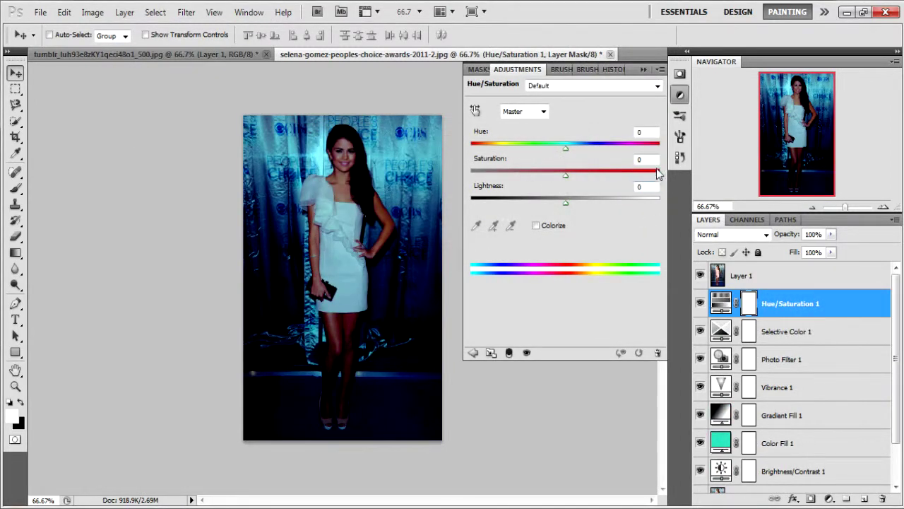
pyautogui.click(611, 165)
pyautogui.write('+1')
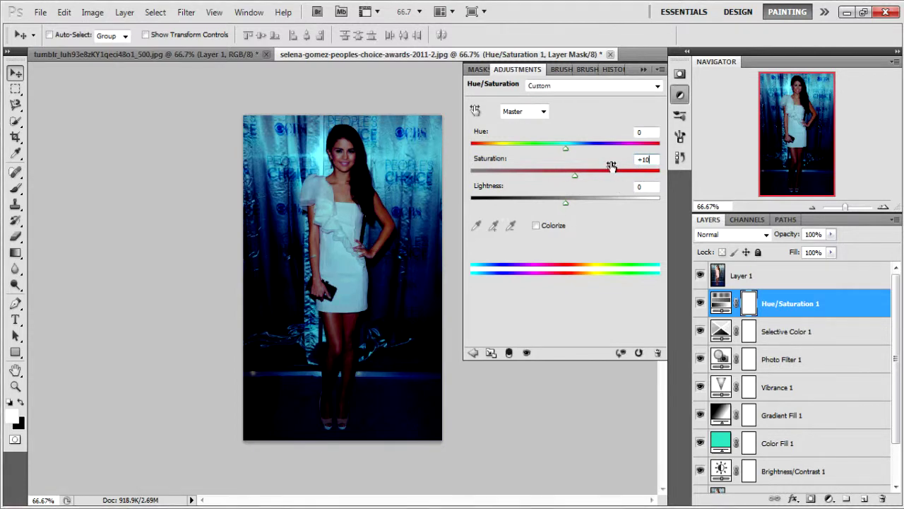
# - Move Layer 1 down below the adjustment layers, just above Background copy
pyautogui.click(644, 71)
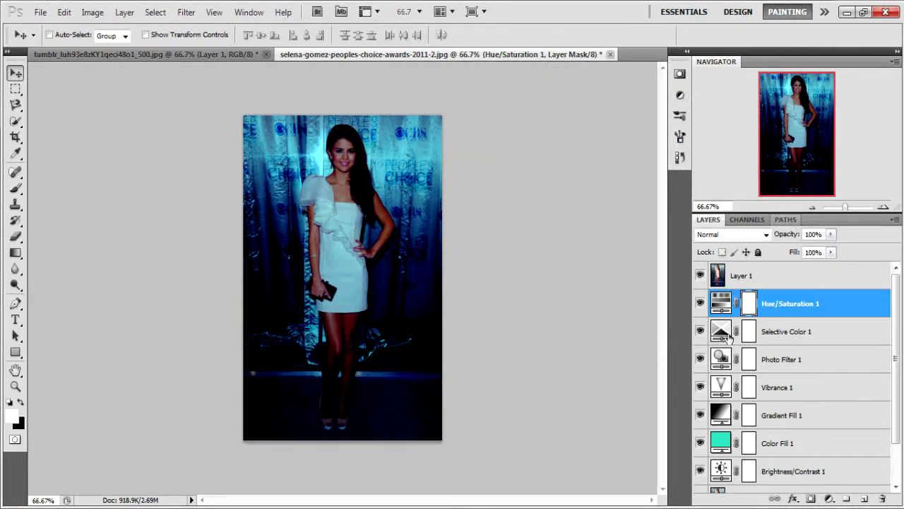
pyautogui.moveTo(752, 278); pyautogui.dragTo(753, 429)
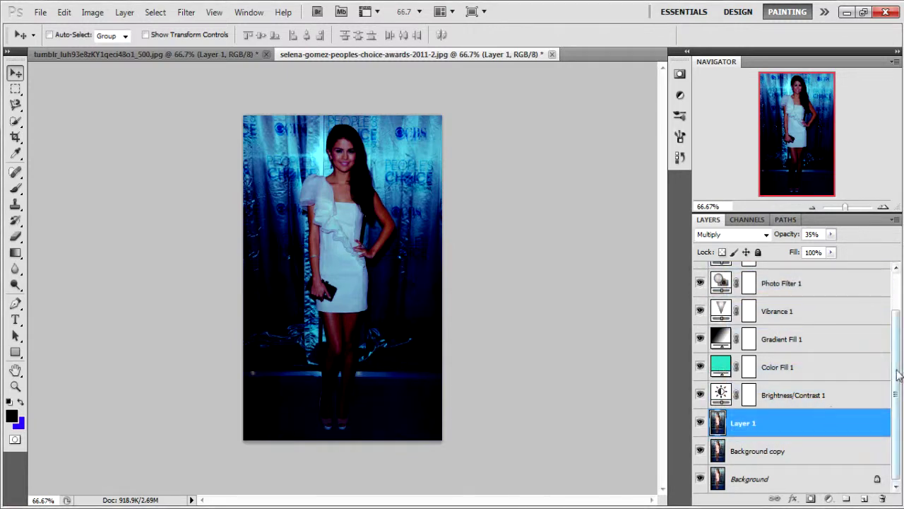
pyautogui.scroll(2, 894, 374)
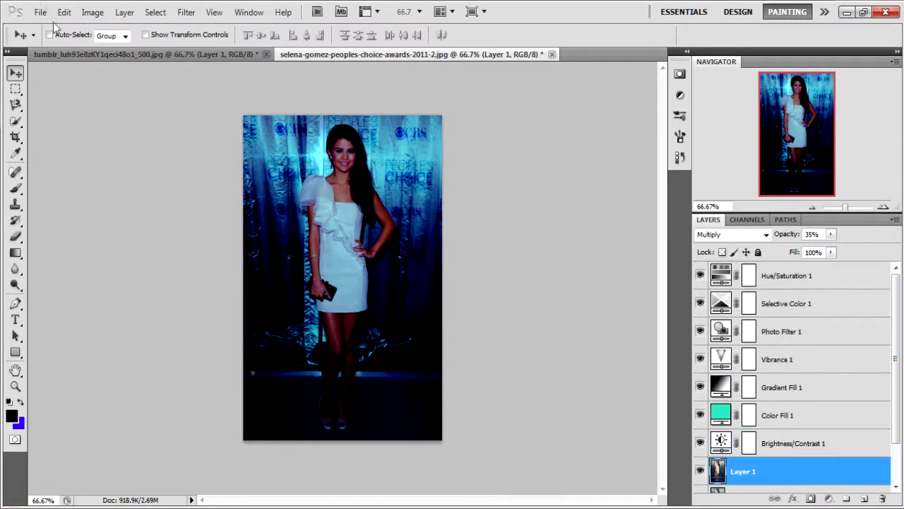
# - Type the tumblr name along the photo's bottom edge in Silkscreen Expanded 10 pt
pyautogui.click(15, 320)
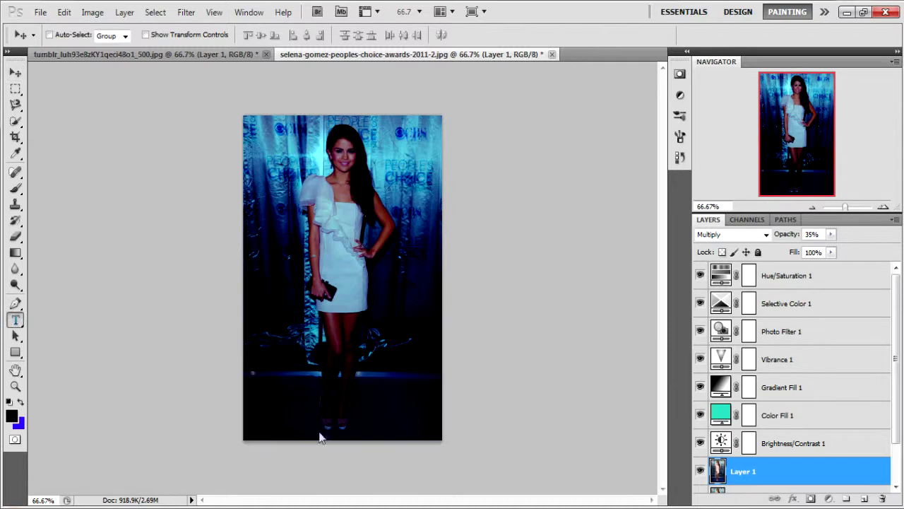
pyautogui.click(362, 429)
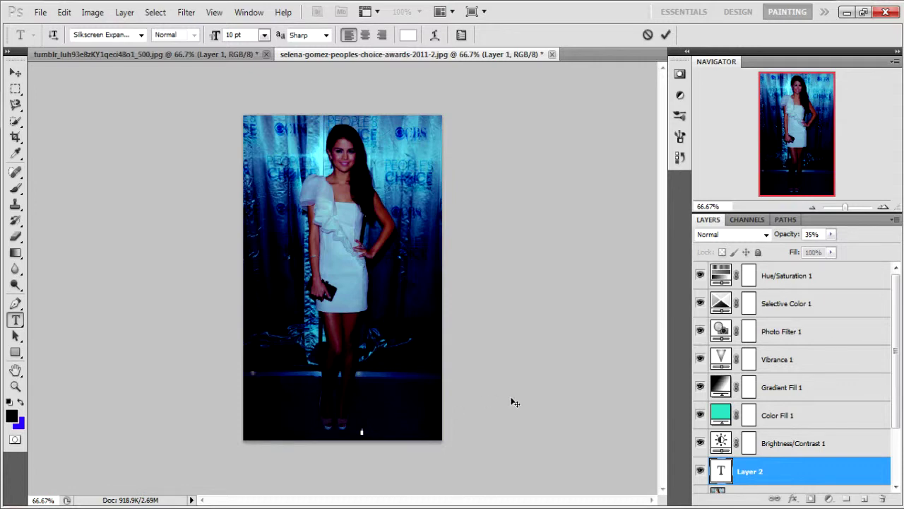
pyautogui.click(141, 35)
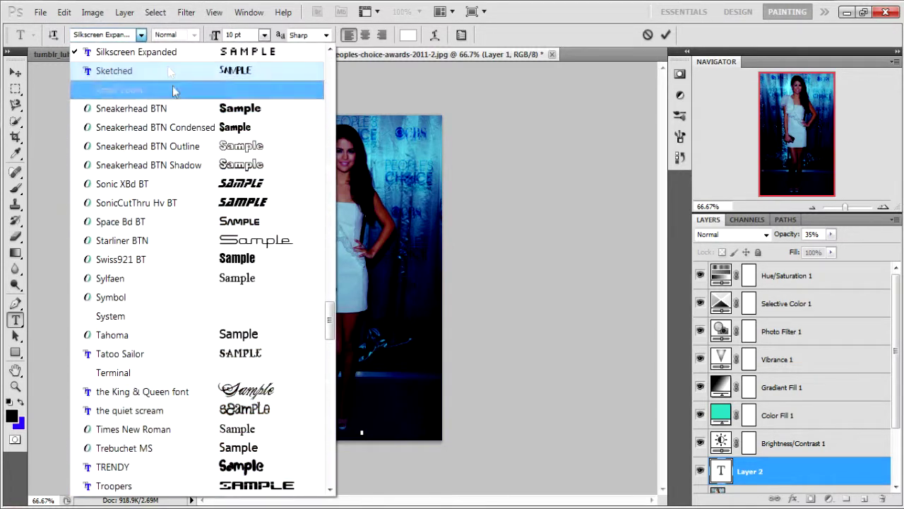
pyautogui.click(157, 52)
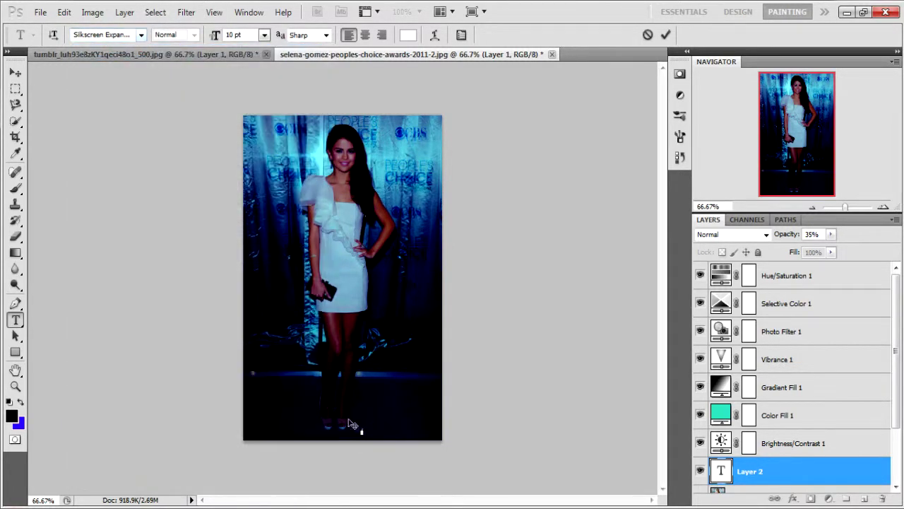
pyautogui.write('seystar')
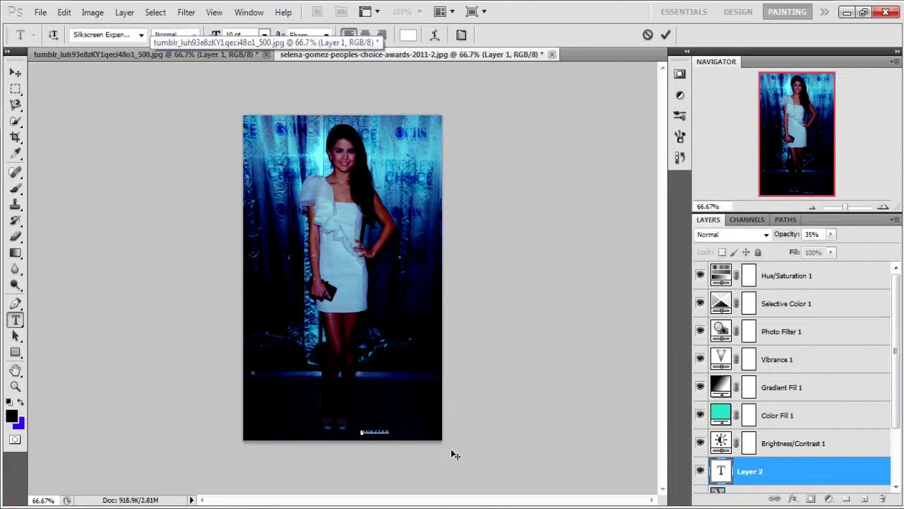
pyautogui.write('selena')
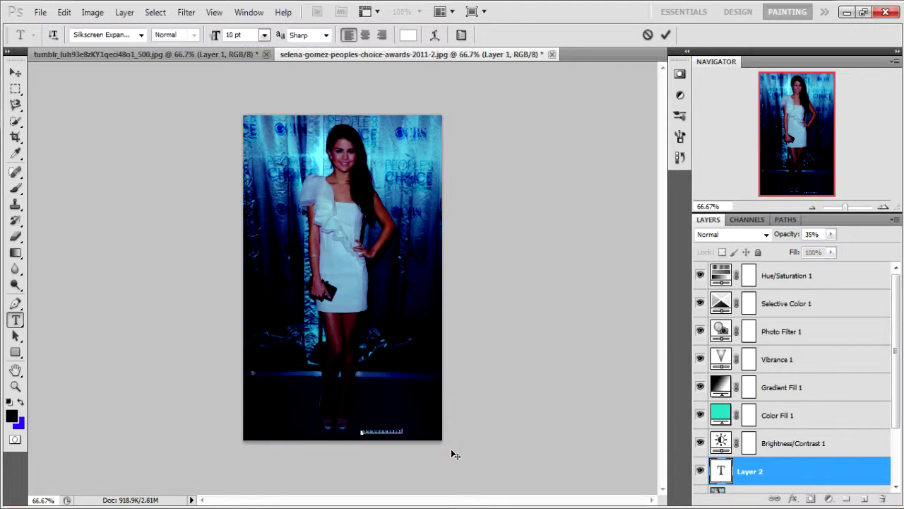
pyautogui.write('gomezbras')
# - Select the whole caption and colour it white
pyautogui.moveTo(460, 432); pyautogui.dragTo(360, 430)
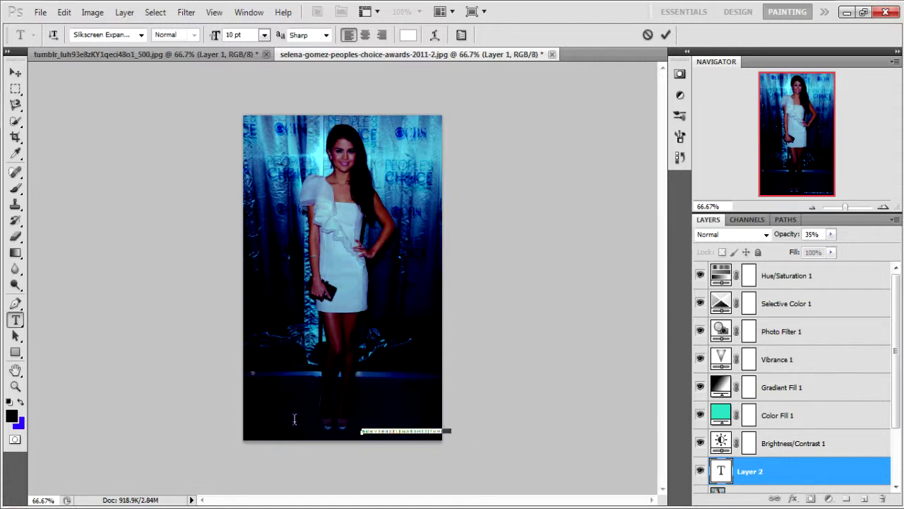
pyautogui.click(408, 36)
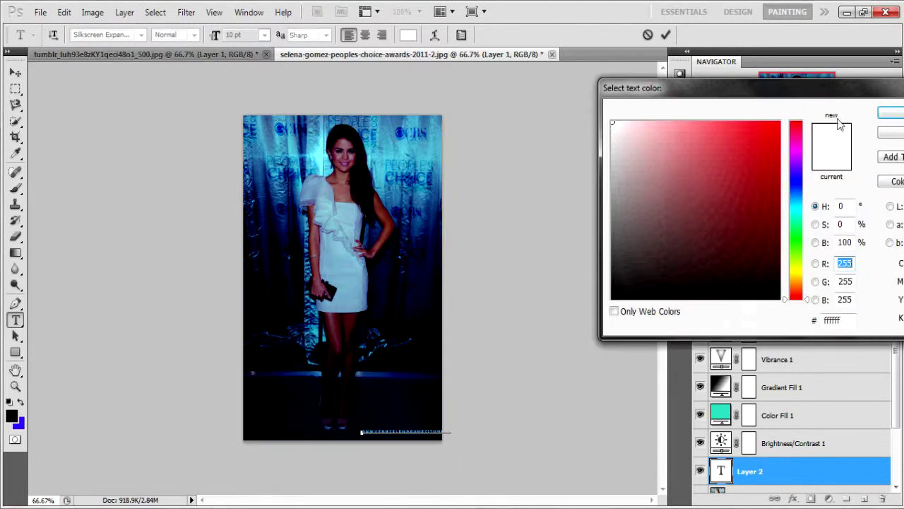
pyautogui.click(892, 118)
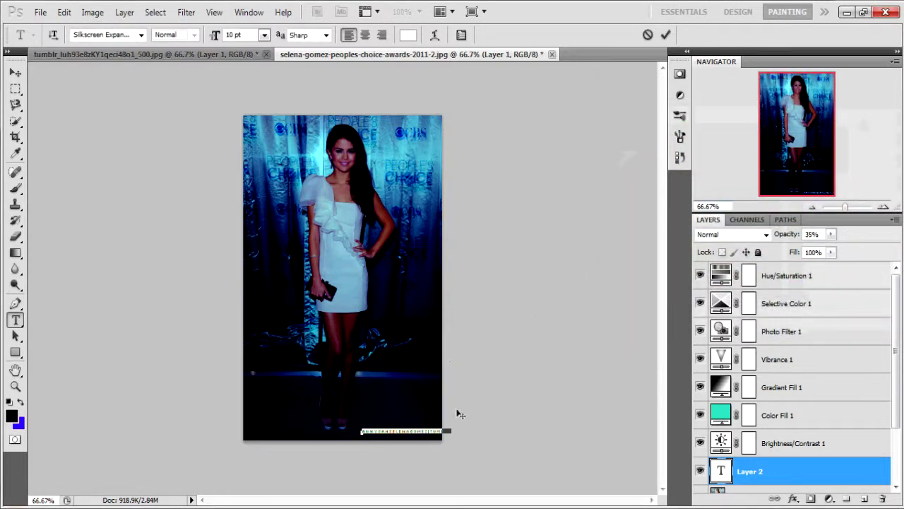
# - Set the tumblr-name text to 11 pt and commit it
pyautogui.doubleClick(229, 35)
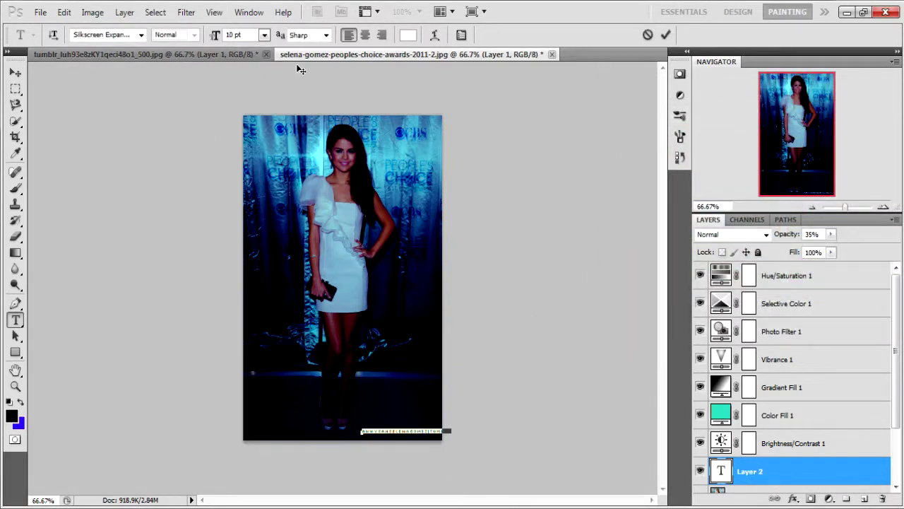
pyautogui.write('11')
pyautogui.press('Return')
pyautogui.click(16, 73)
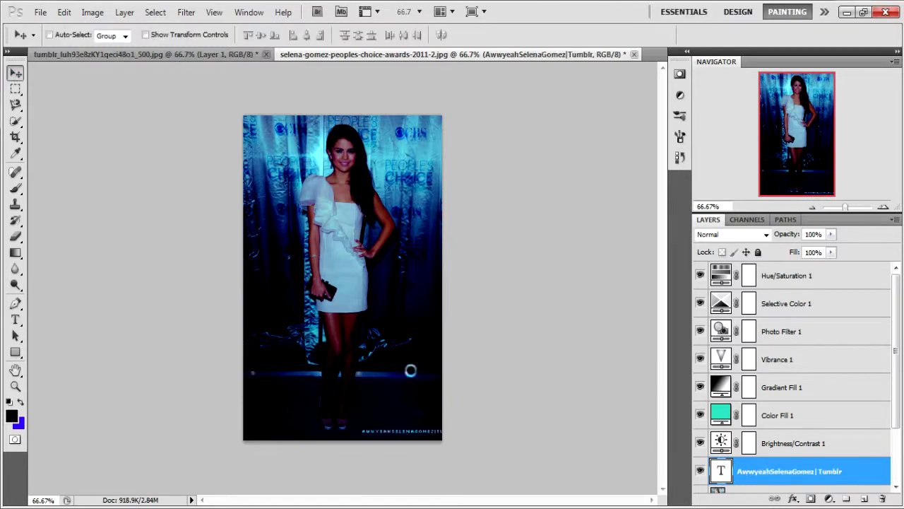
# - Nudge the watermark, move its layer to the top of the stack, and fade it to 31% opacity
pyautogui.moveTo(408, 434); pyautogui.dragTo(392, 442)
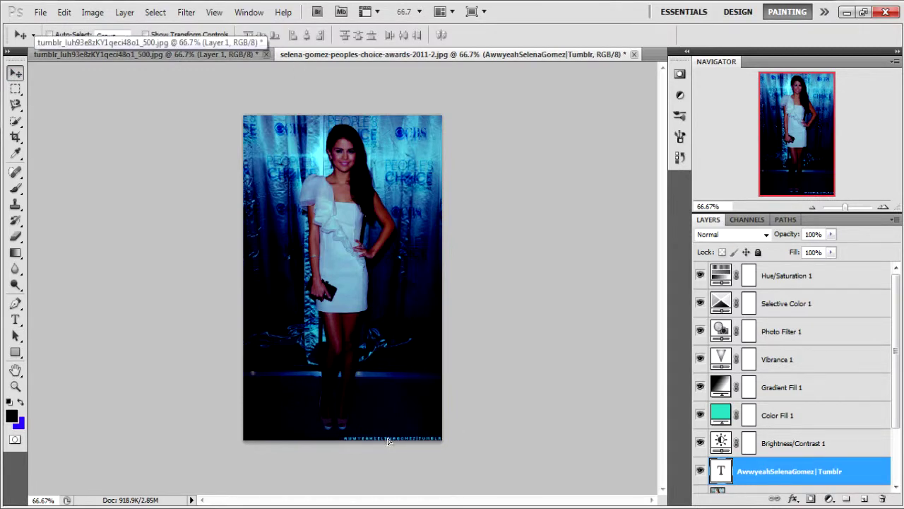
pyautogui.moveTo(765, 480); pyautogui.dragTo(773, 270)
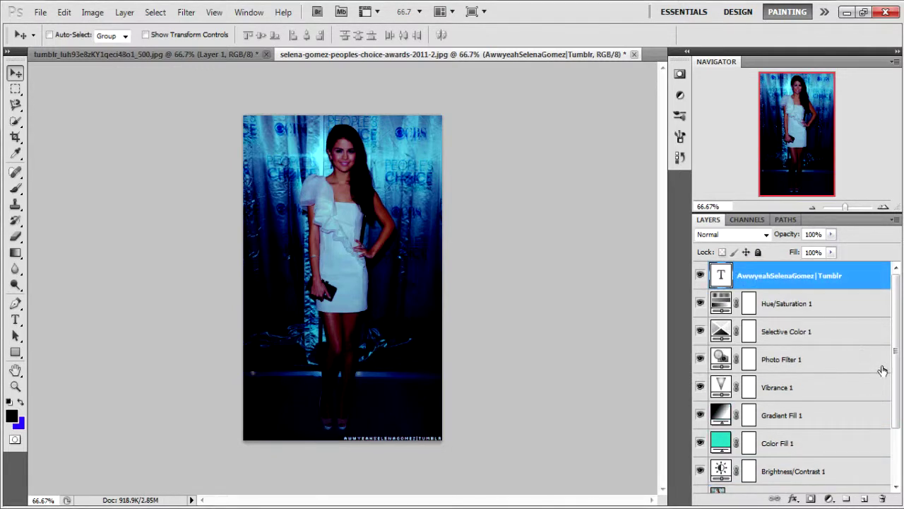
pyautogui.moveTo(794, 234); pyautogui.dragTo(764, 239)
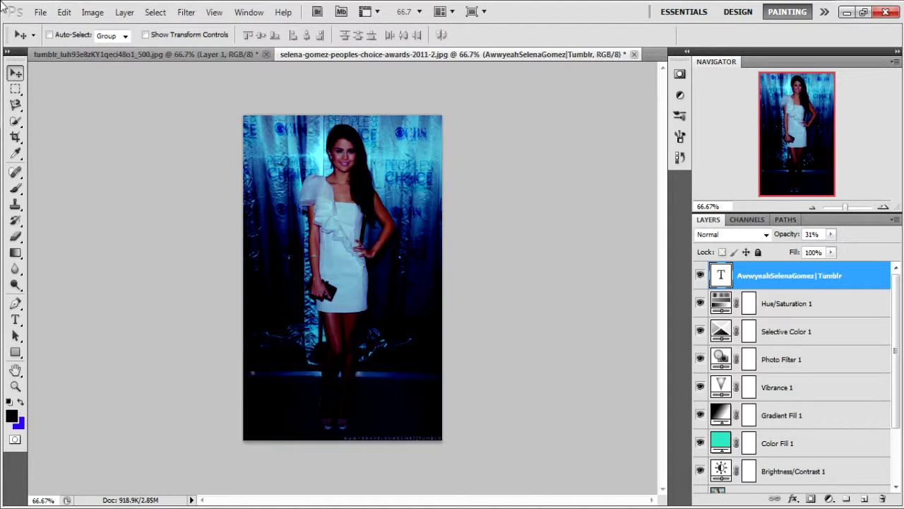
pyautogui.click(39, 12)
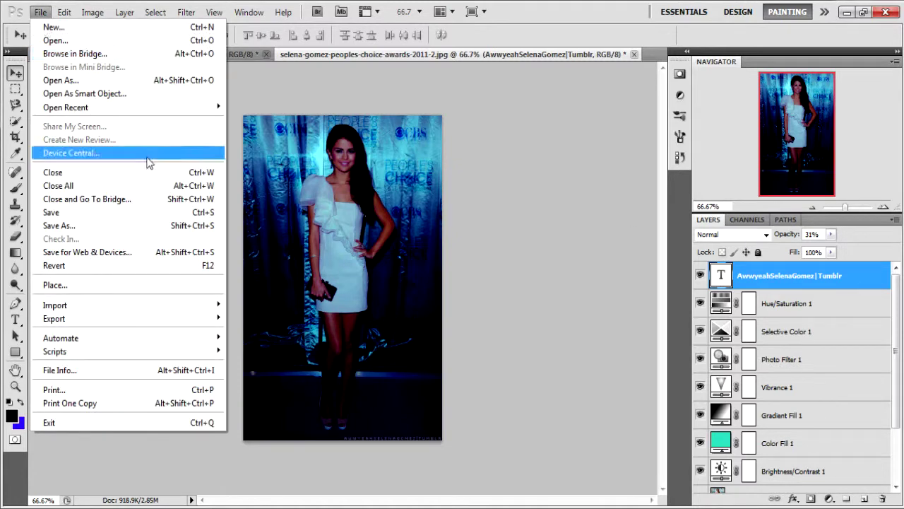
# - Cancel the Save As dialog, then use Flatten Image to merge all layers into one Background layer
pyautogui.click(117, 224)
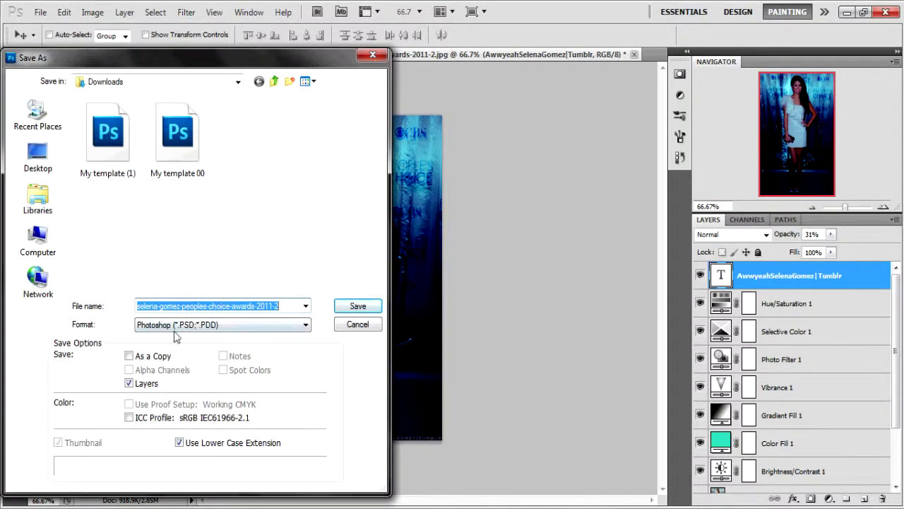
pyautogui.click(372, 56)
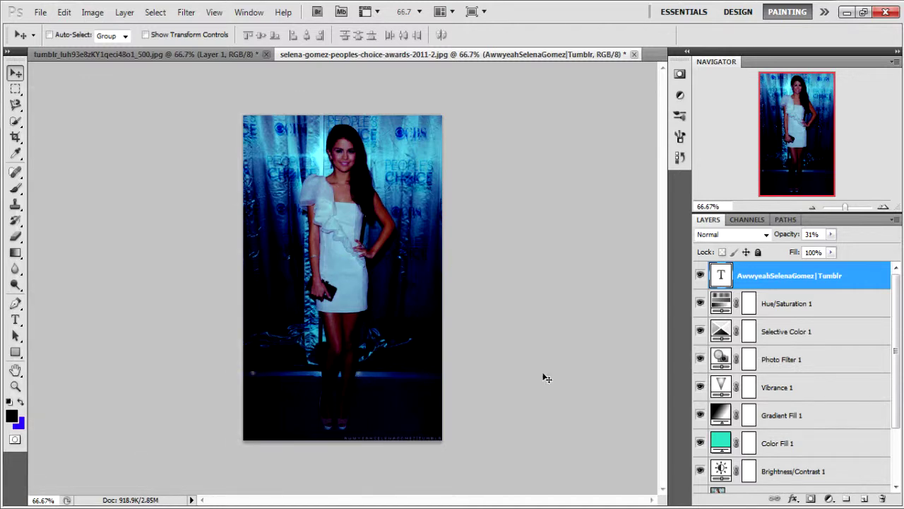
pyautogui.scroll(-3, 900, 318)
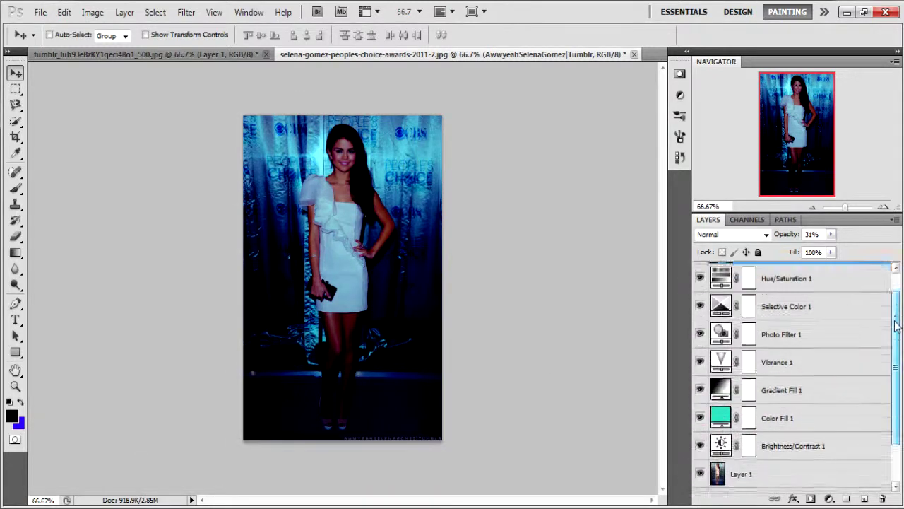
pyautogui.rightClick(751, 477)
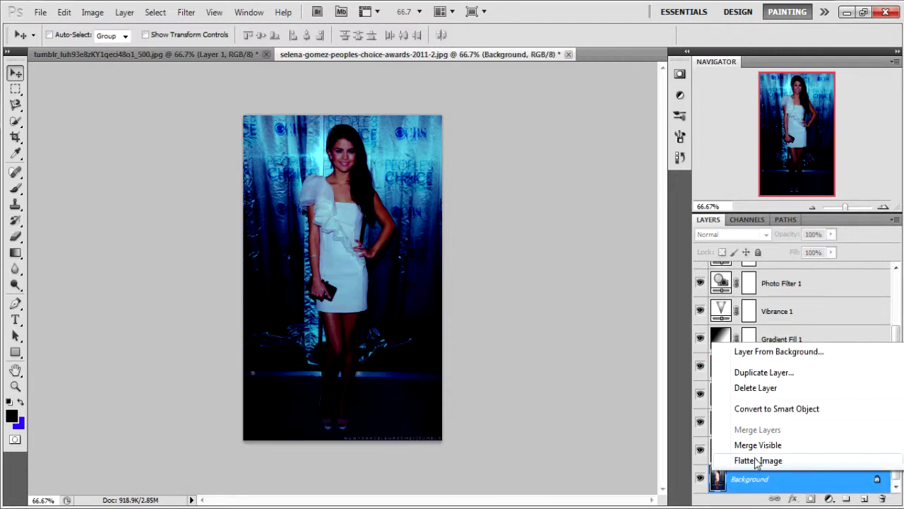
pyautogui.click(758, 460)
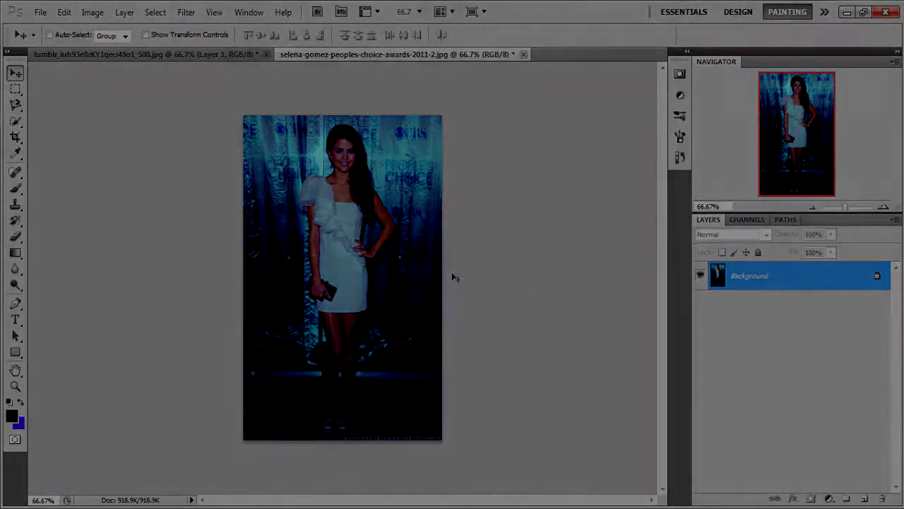